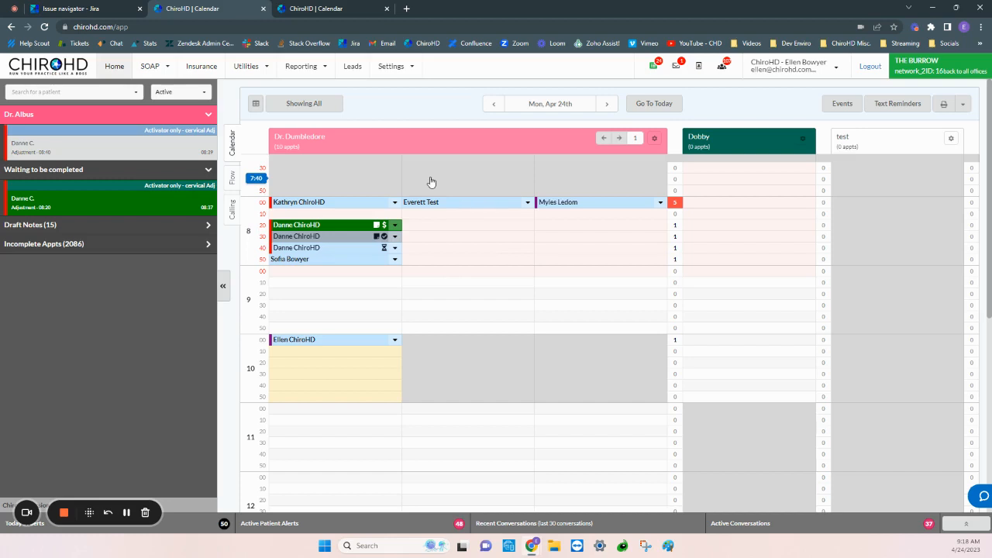
Open The Burrow's office configuration and locate the Insurance V2 BETA option.
click(399, 68)
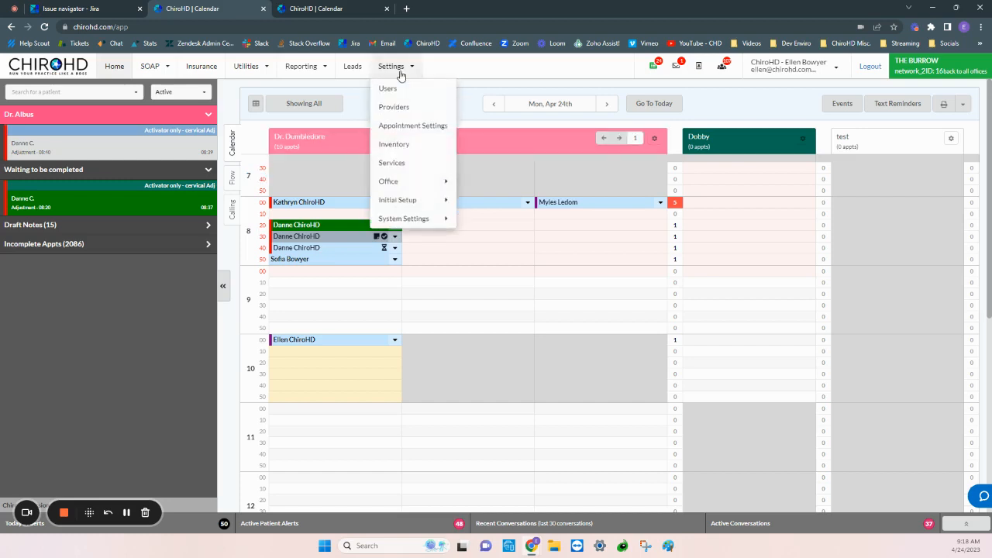
mouse_move(425, 185)
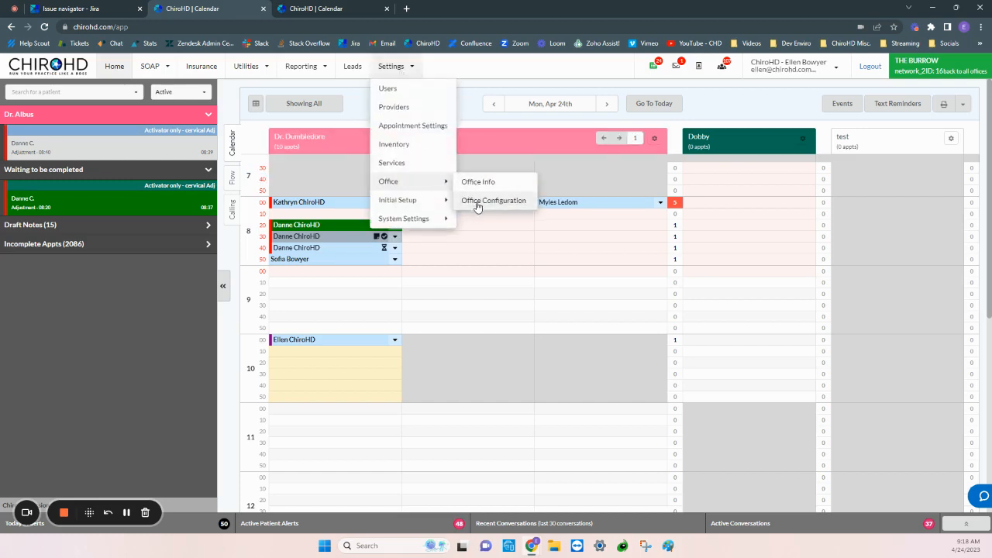
click(479, 204)
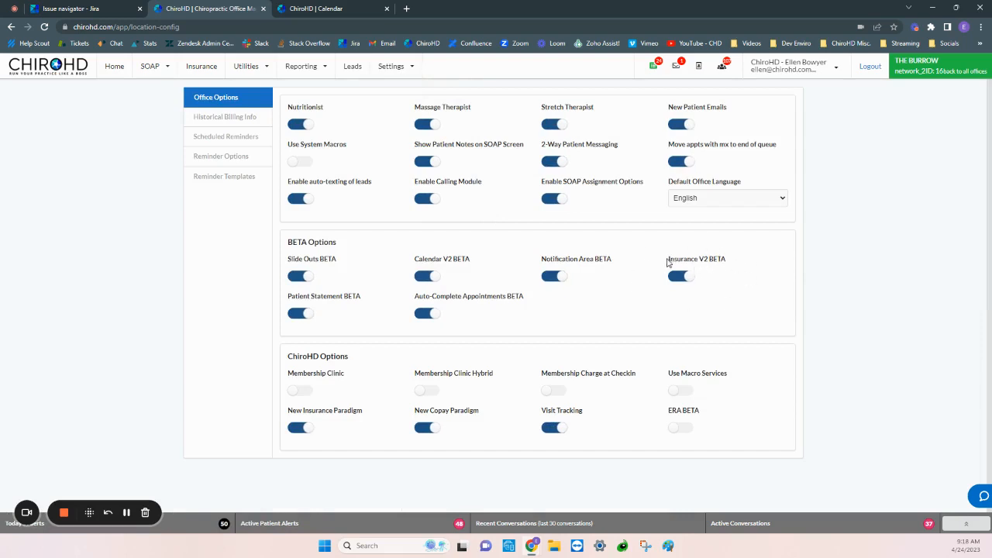
drag(669, 260, 717, 258)
Switch to the sandbox office and open its office configuration to check the Insurance V2 BETA option.
click(325, 8)
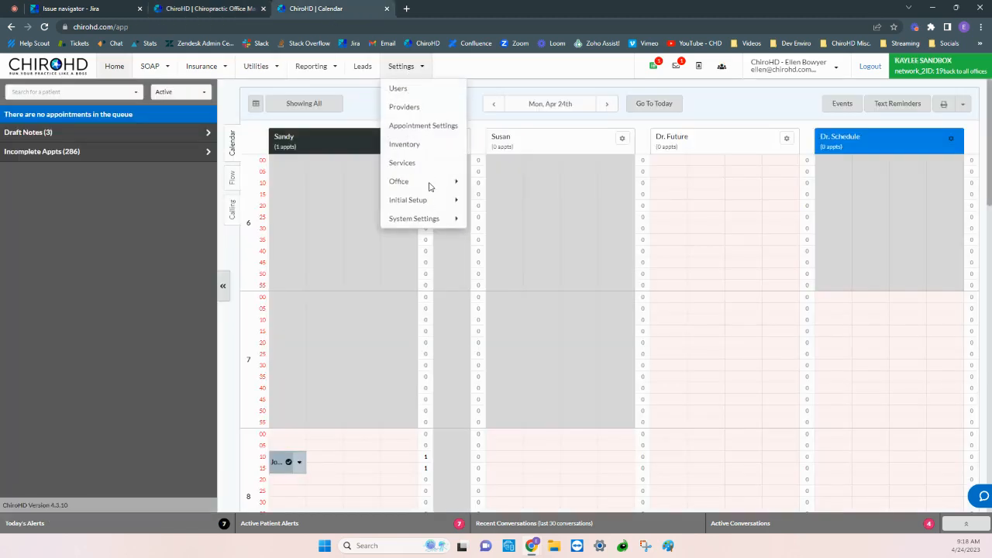
mouse_move(430, 188)
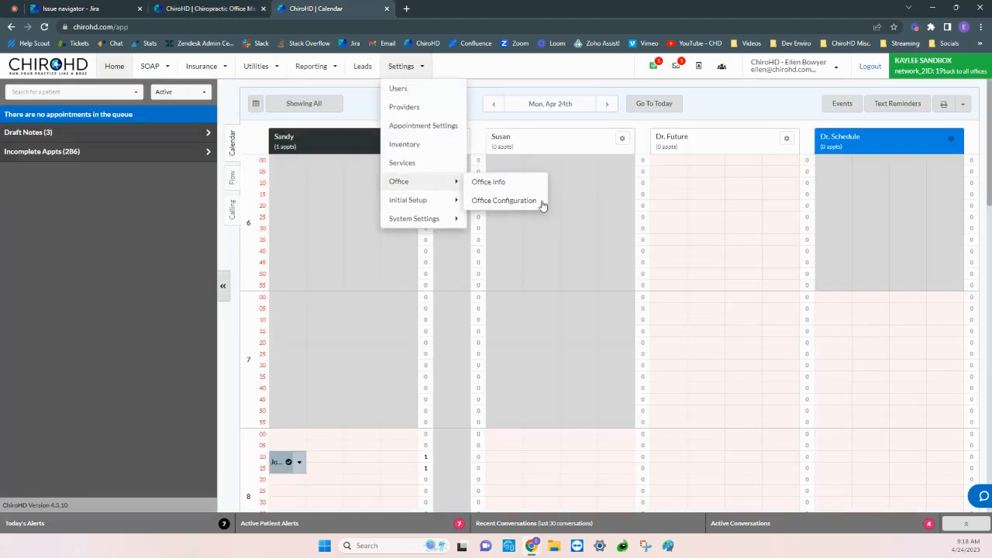
click(504, 201)
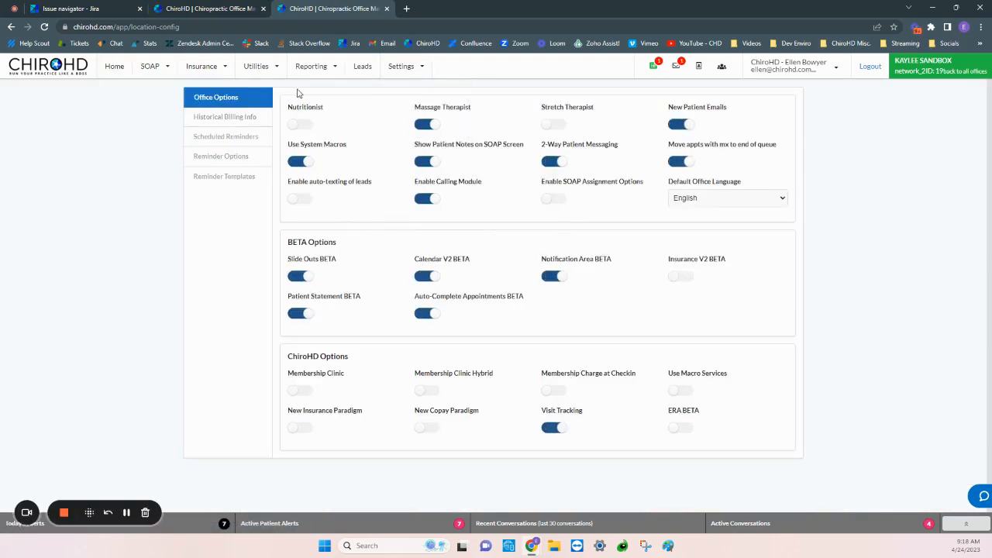
Return both The Burrow and the sandbox office to their home calendars.
click(219, 9)
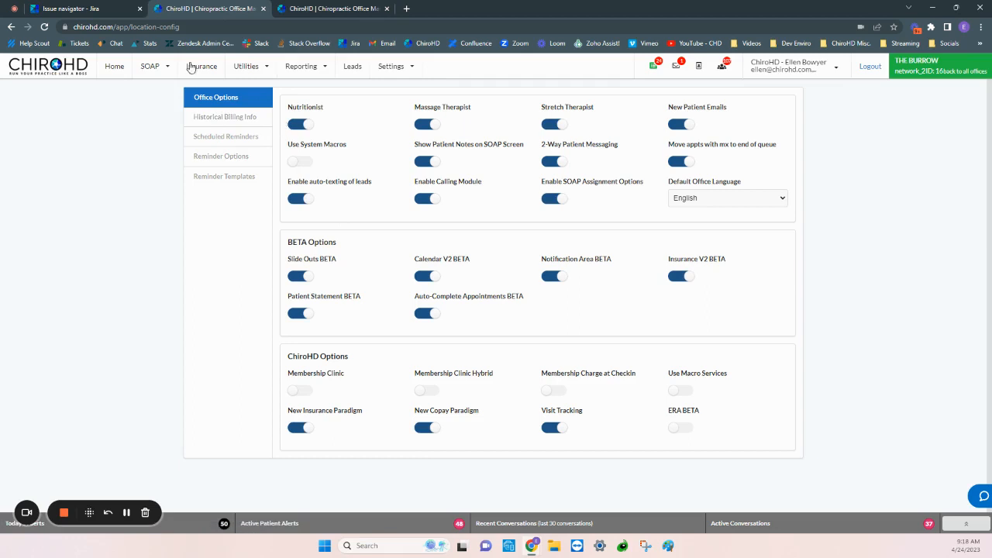
click(120, 67)
click(347, 9)
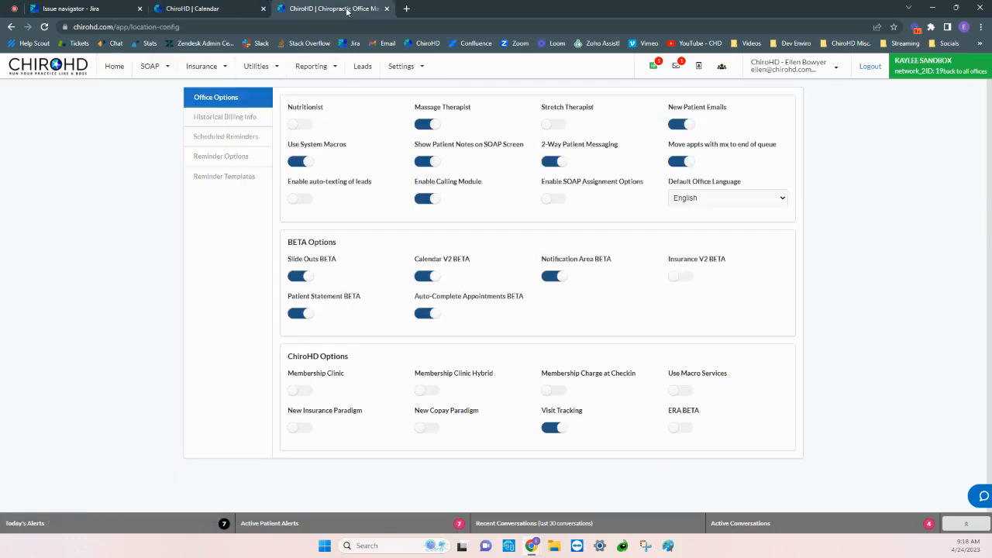
click(120, 67)
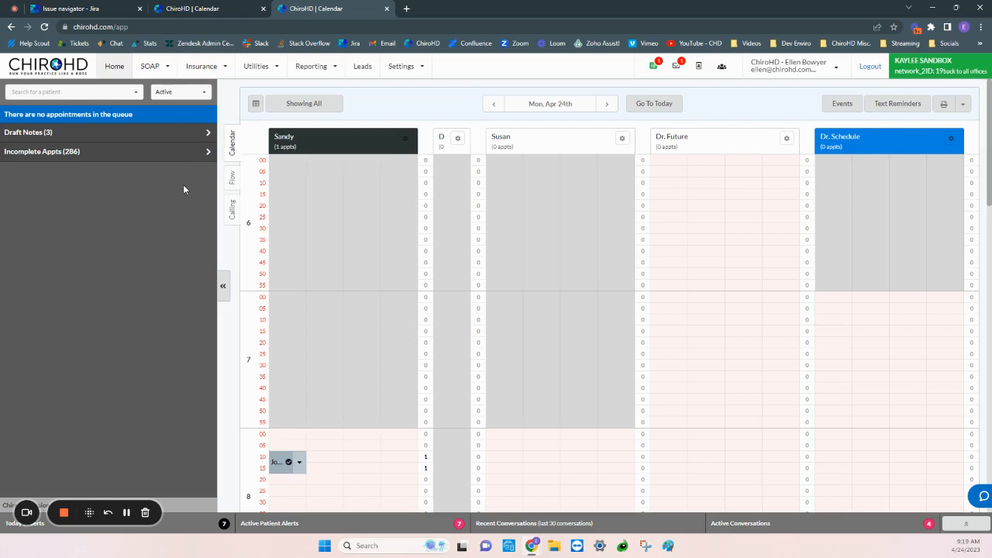
Open bill creation in the sandbox office and validate only the BLUE SHIELD OF CALIFORNIA patient group among the new transactions.
click(219, 63)
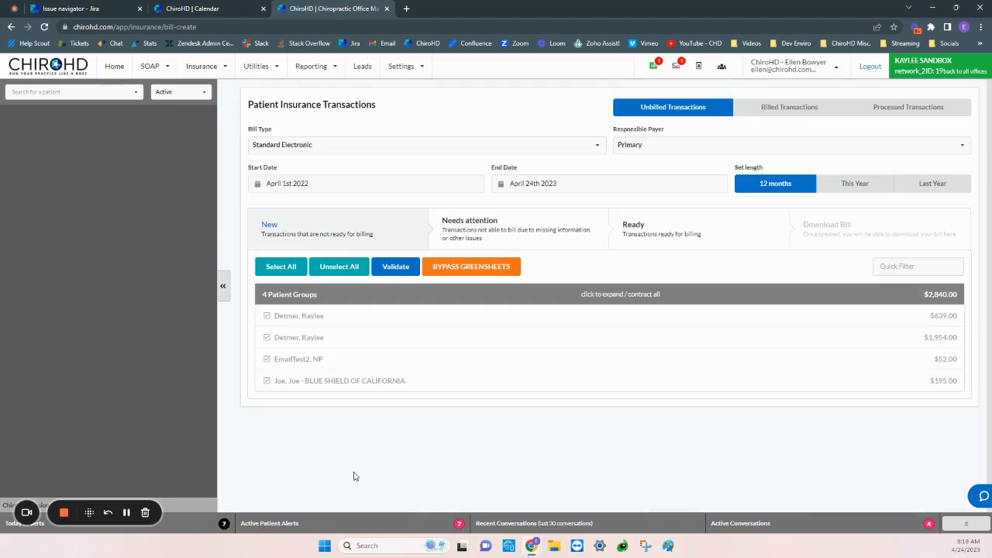
click(268, 317)
click(267, 339)
click(268, 366)
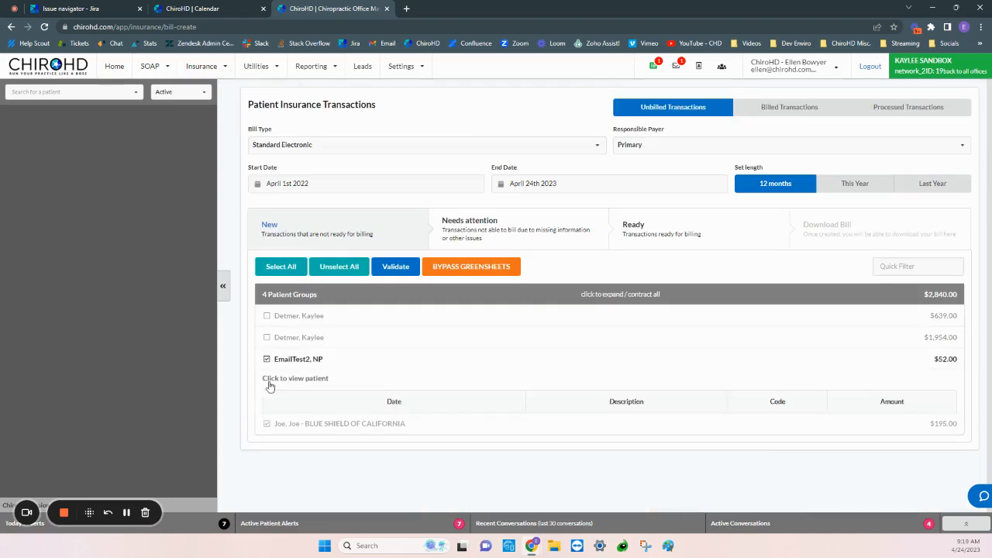
click(268, 359)
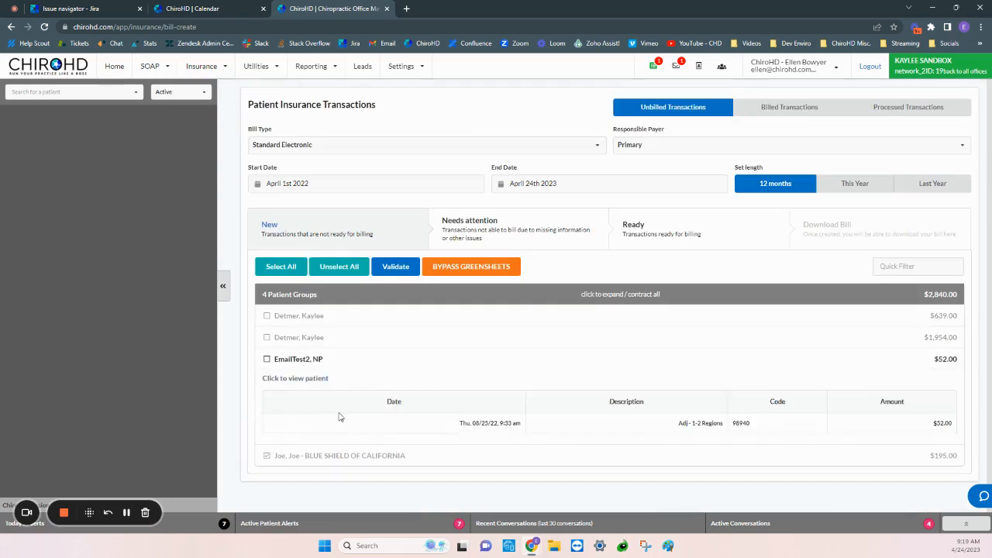
click(323, 361)
click(393, 267)
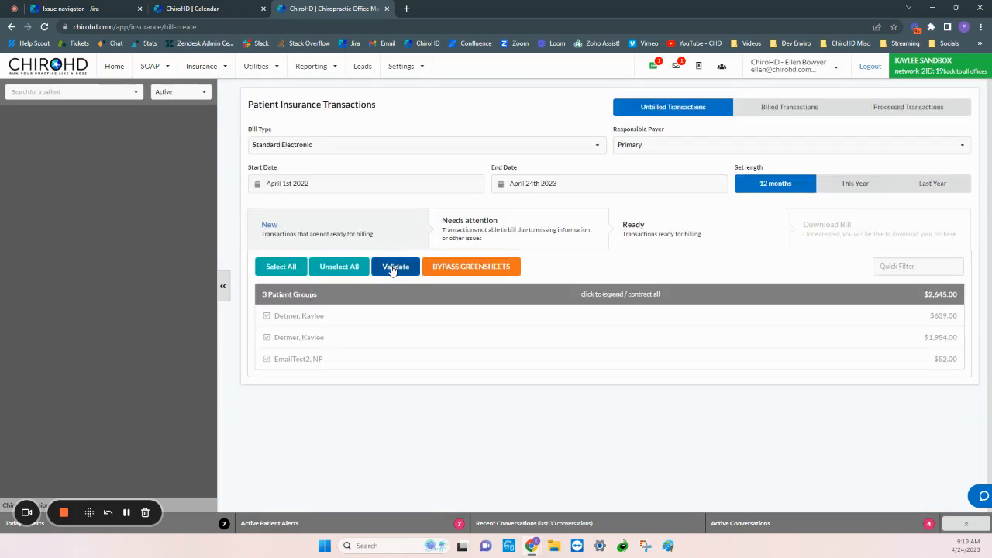
Review the transactions needing attention and submit a Standard Electronic insurance bill for the ready BLUE SHIELD OF CALIFORNIA group.
click(534, 227)
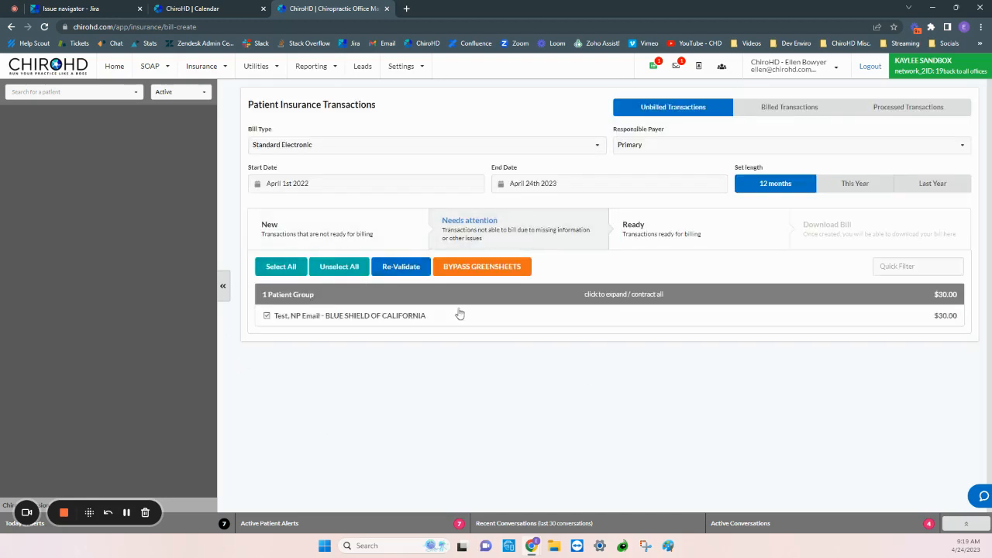
click(675, 240)
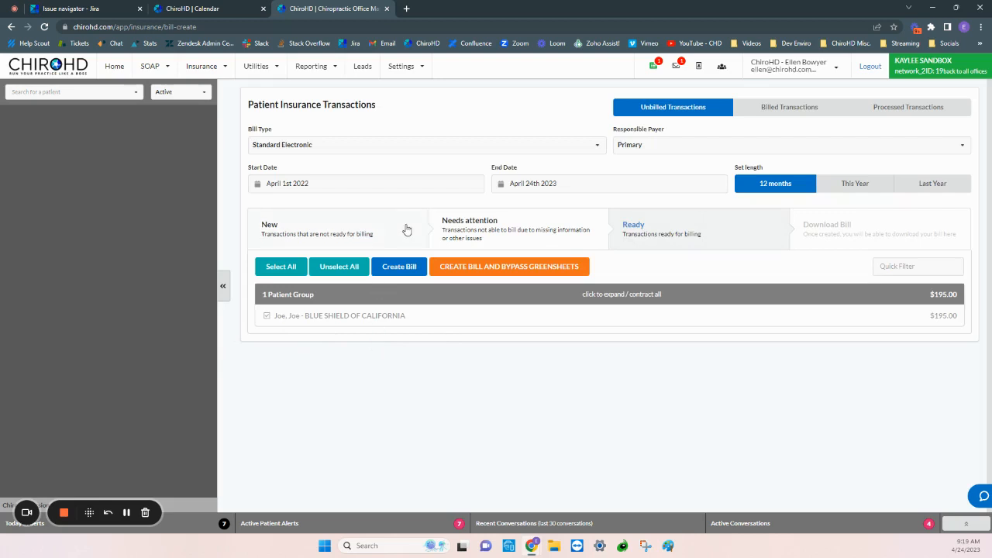
click(410, 266)
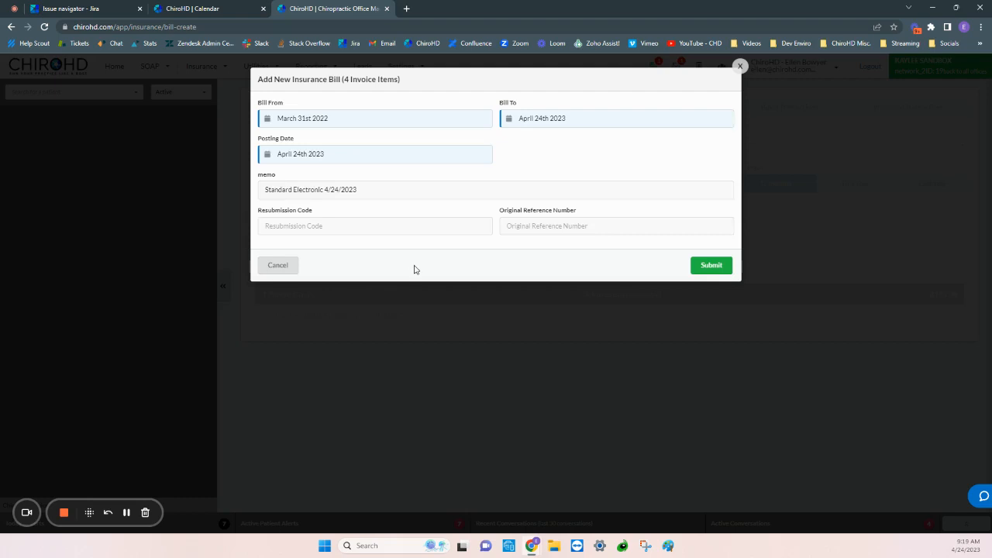
click(714, 270)
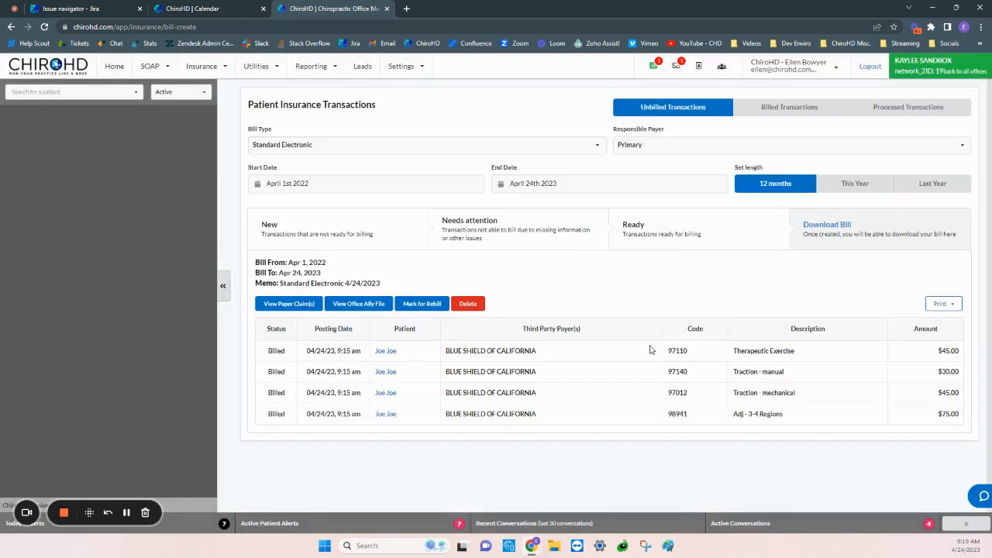
View the new bill's paper claim and its print preview on the claim form, closing each document.
click(291, 309)
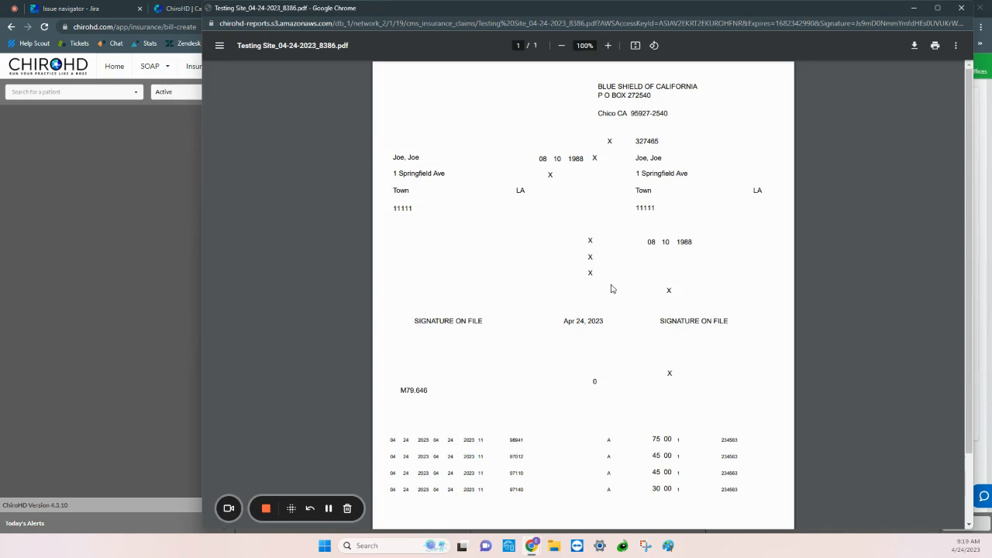
click(961, 7)
click(946, 304)
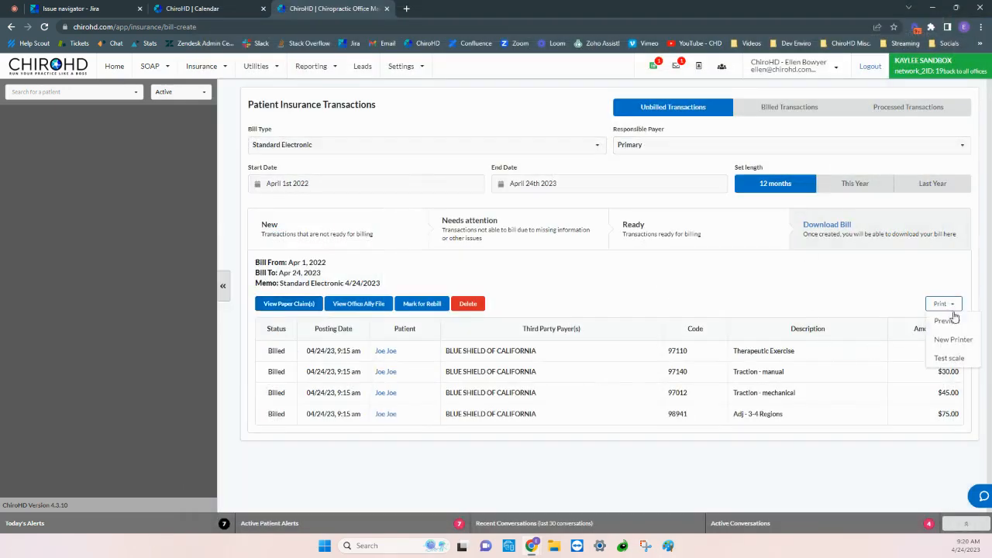
click(924, 350)
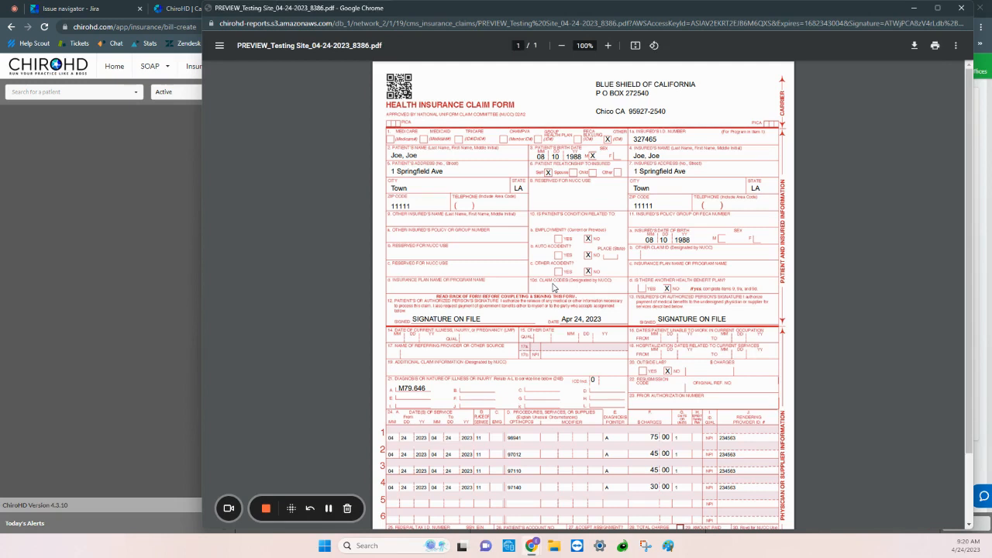
click(964, 9)
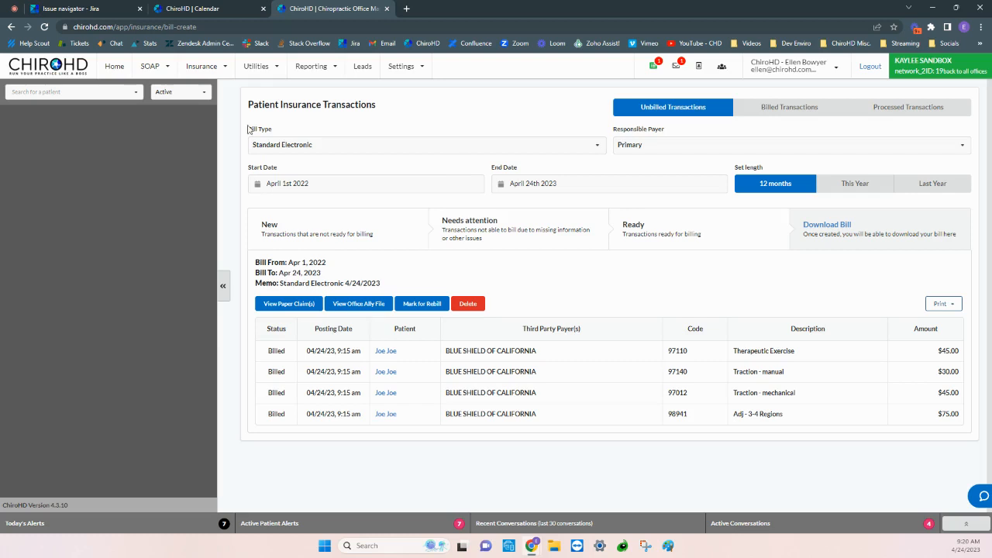
Open bill management and inspect the details of the April 24, 2023 BLUE SHIELD OF CALIFORNIA bill, collapsing it again.
click(191, 68)
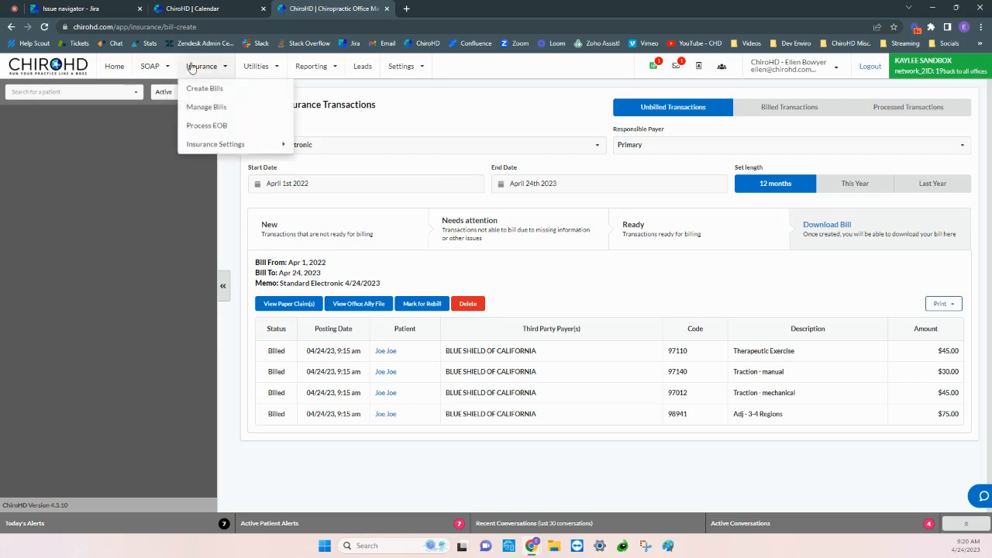
click(226, 108)
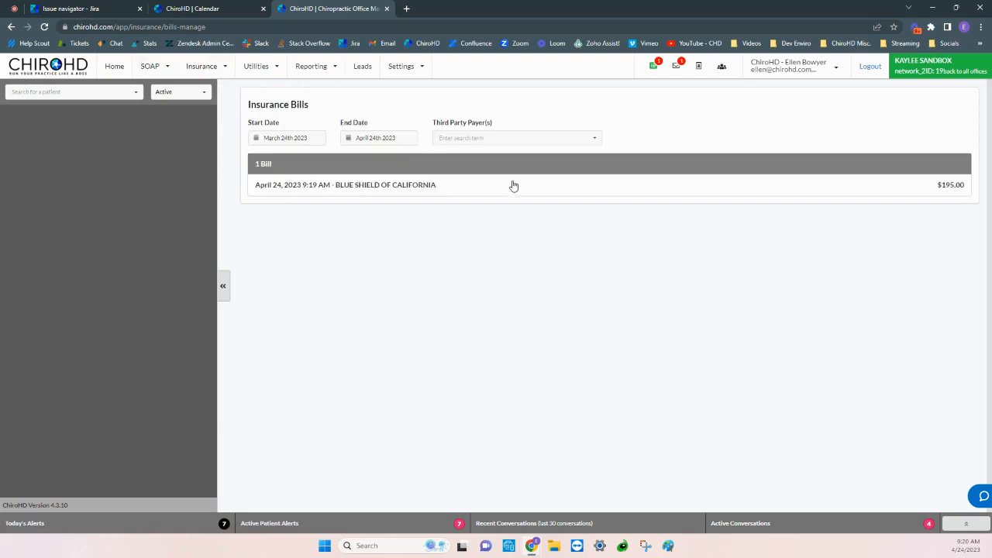
click(351, 190)
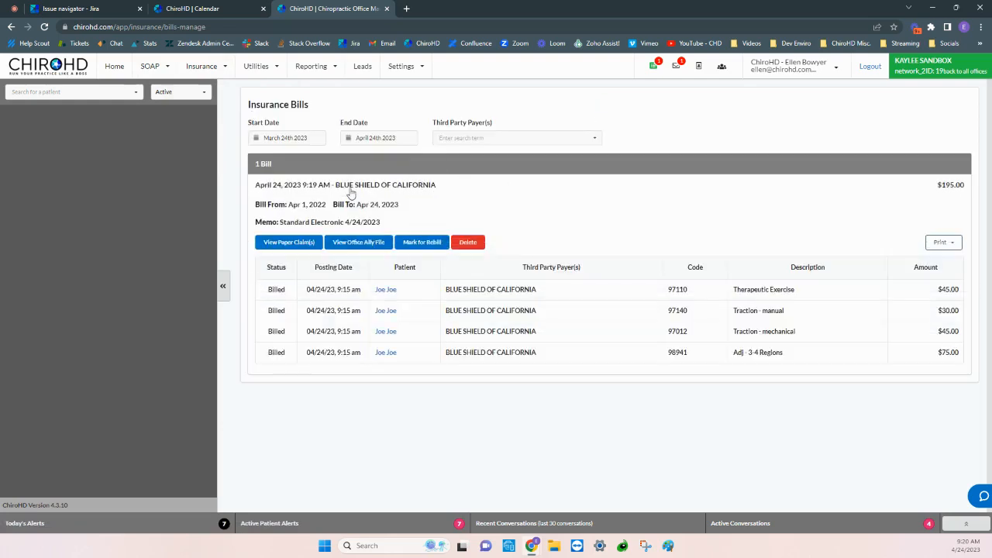
click(351, 193)
Set the insurance bills' start date to December 9th 2022 and expand the BLUE SHIELD OF CALIFORNIA bill.
click(287, 138)
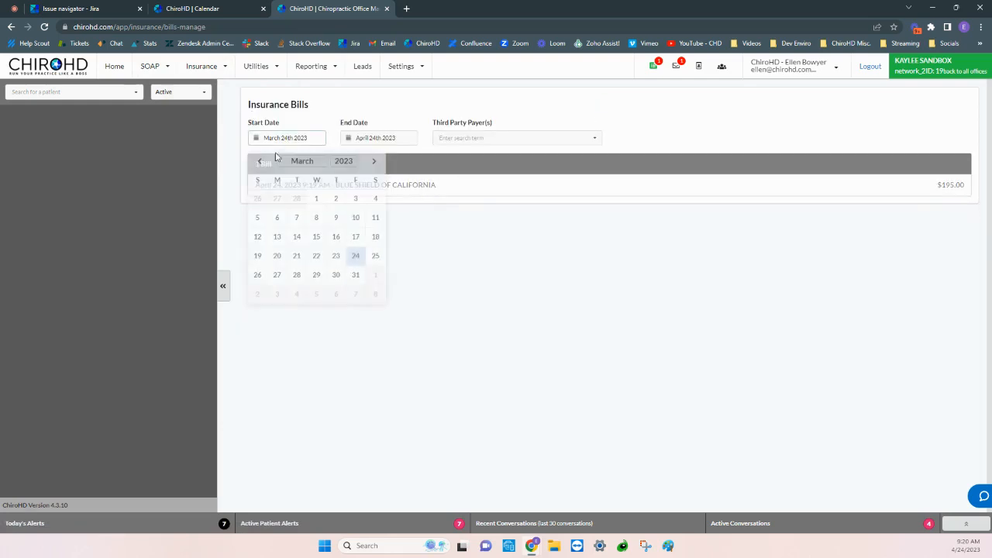
click(259, 161)
click(259, 161)
click(259, 161)
click(355, 217)
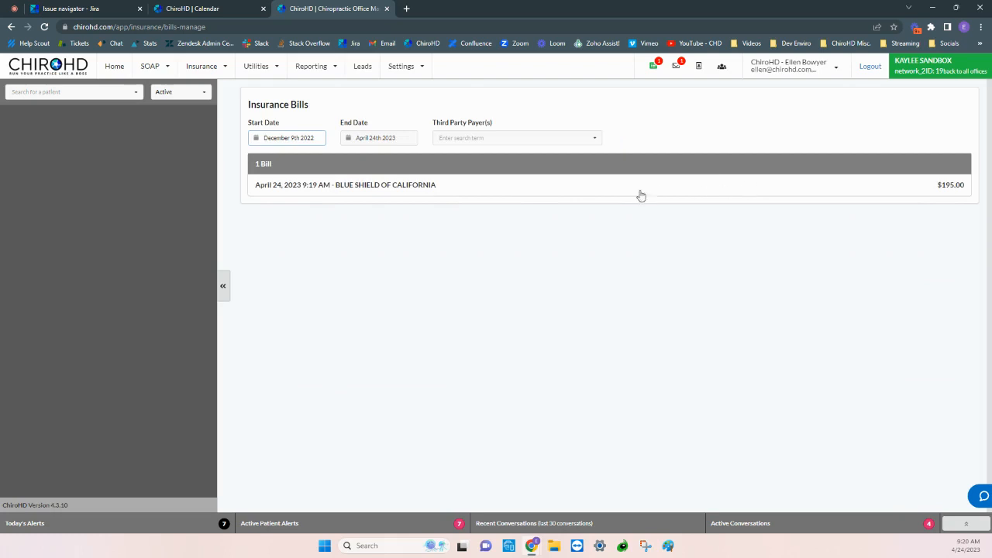
click(571, 192)
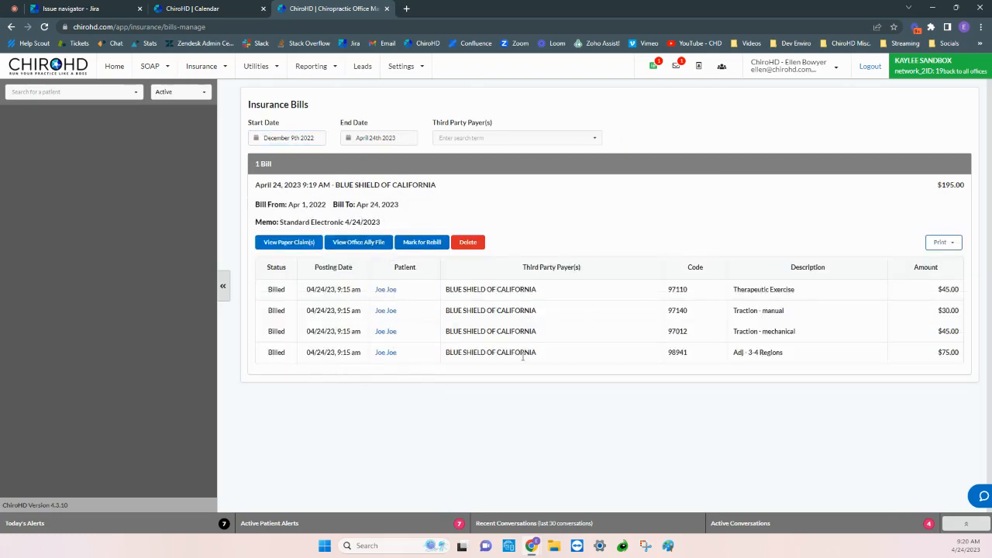
click(409, 187)
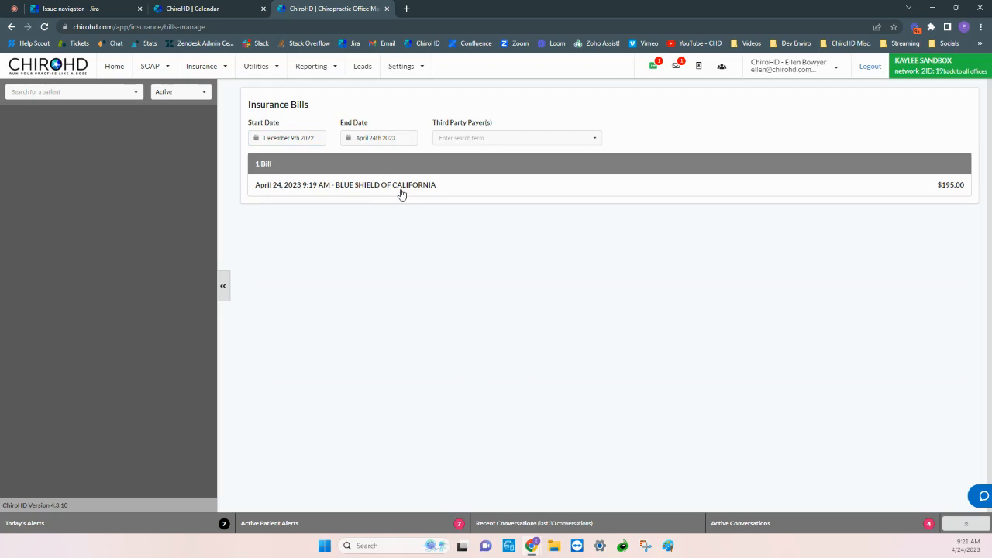
click(400, 194)
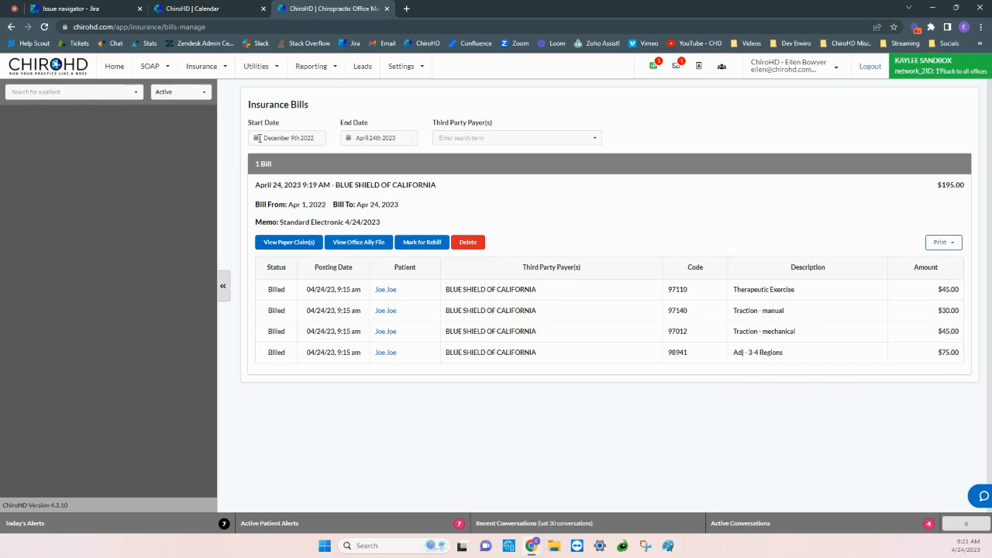
Switch to The Burrow and open claim creation from its insurance dashboard.
click(223, 9)
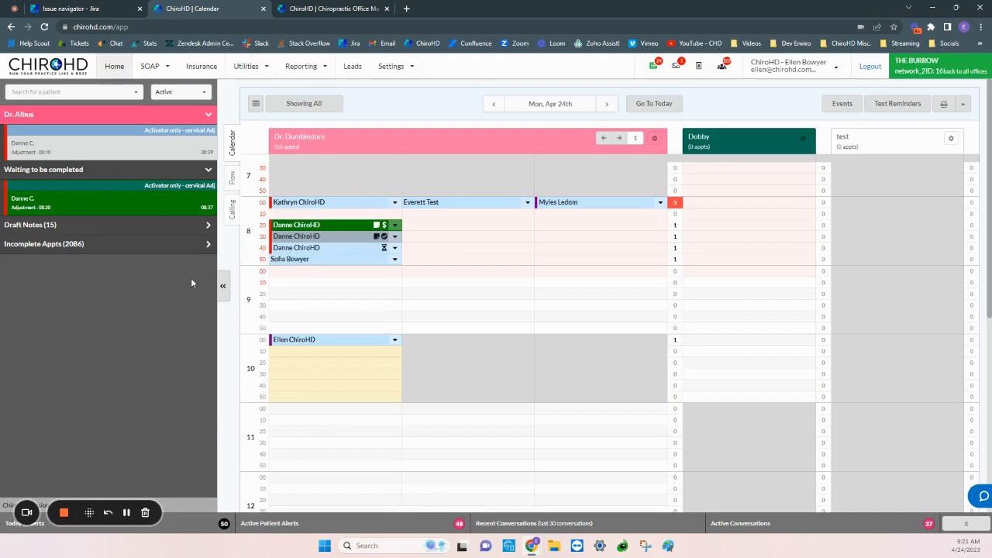
click(203, 67)
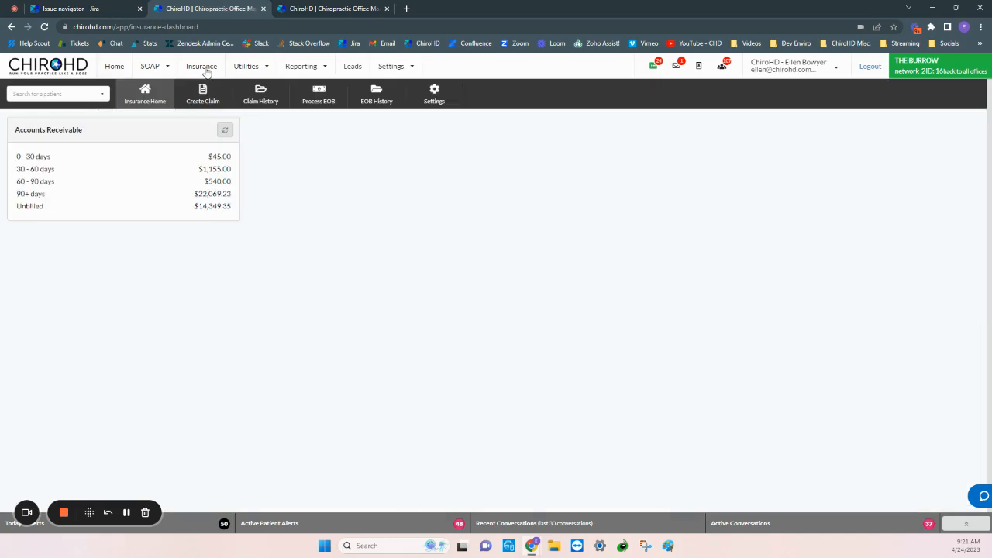
click(205, 99)
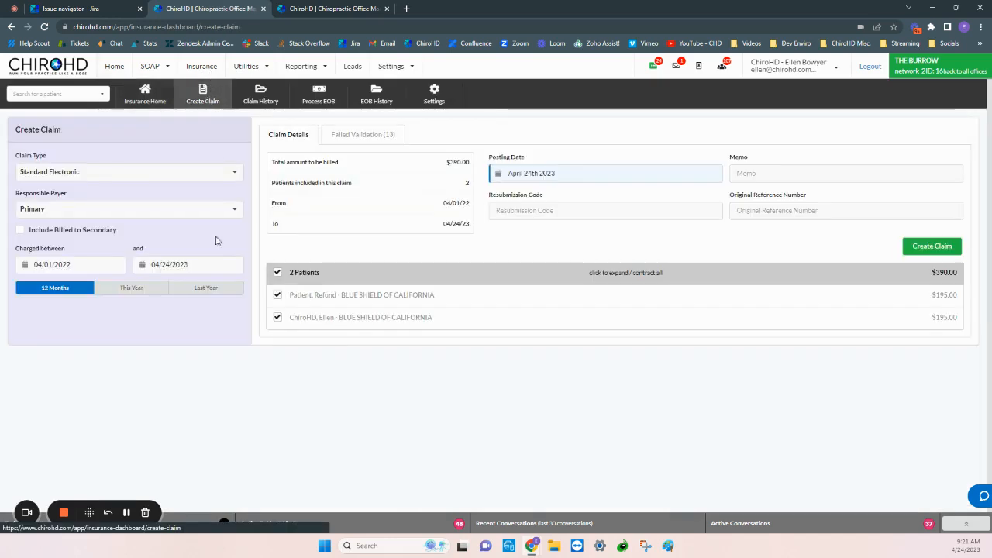
Create the Standard Electronic claim without the first listed patient and preview it on the HCFA form.
click(277, 296)
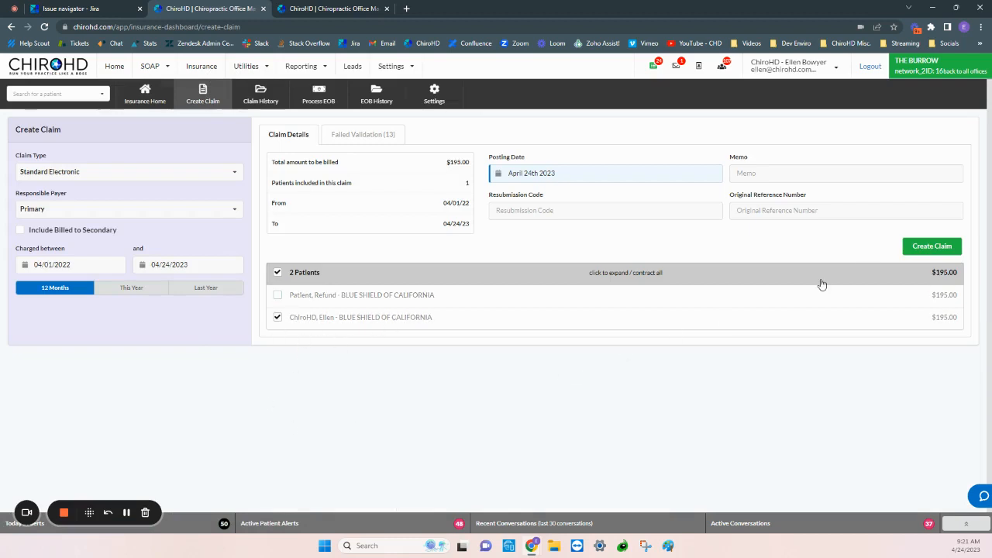
click(947, 255)
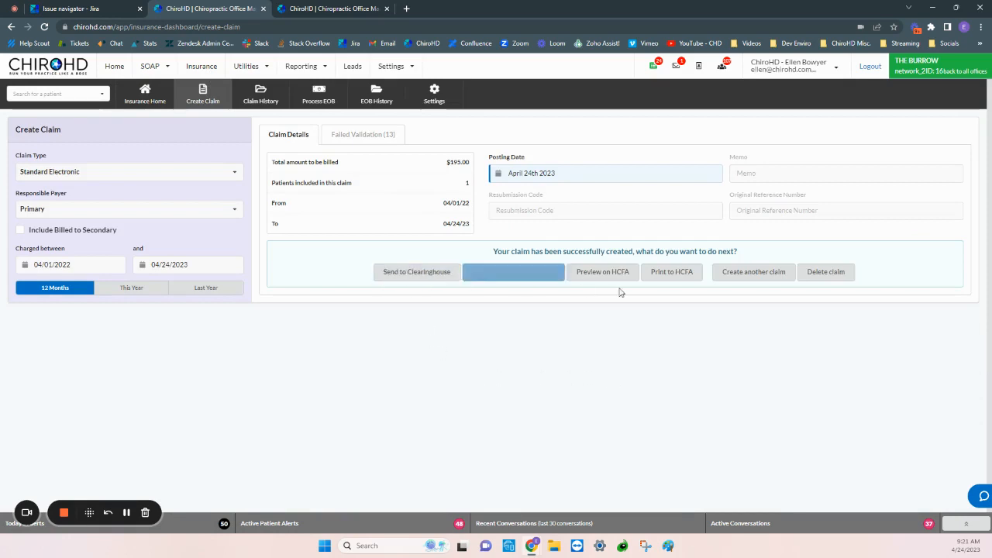
click(603, 272)
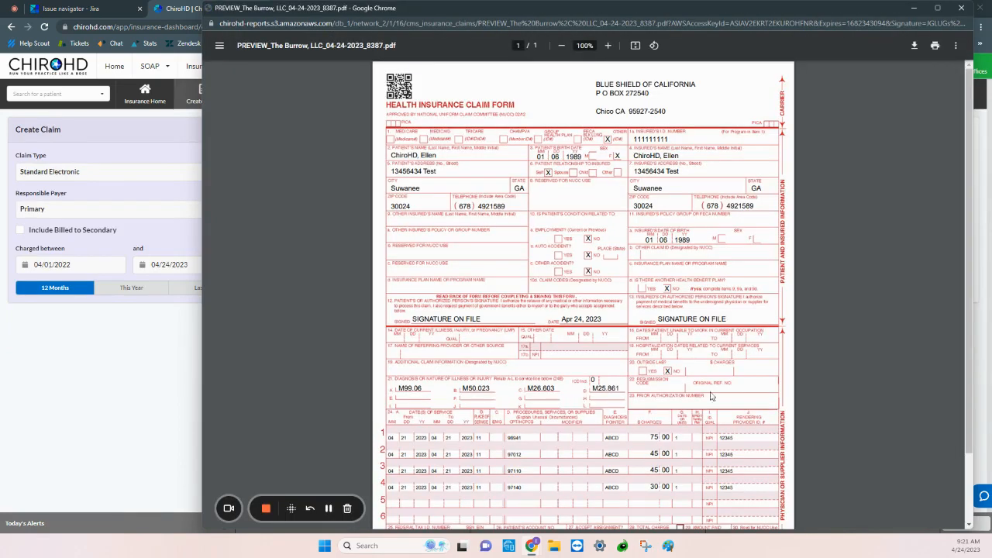
Close the HCFA preview, generate the new claim's Standard HCFA print document, and close it after viewing.
click(960, 8)
click(673, 276)
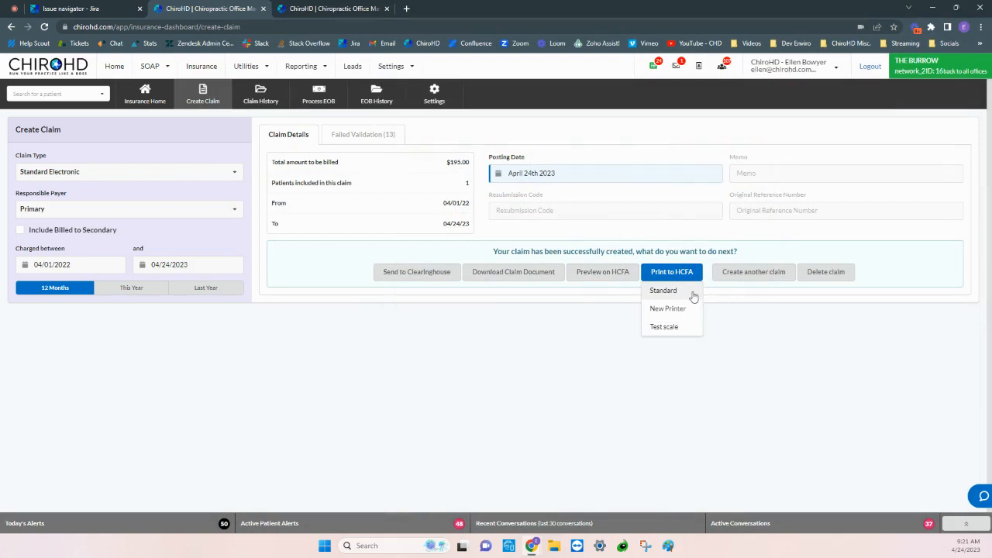
click(692, 290)
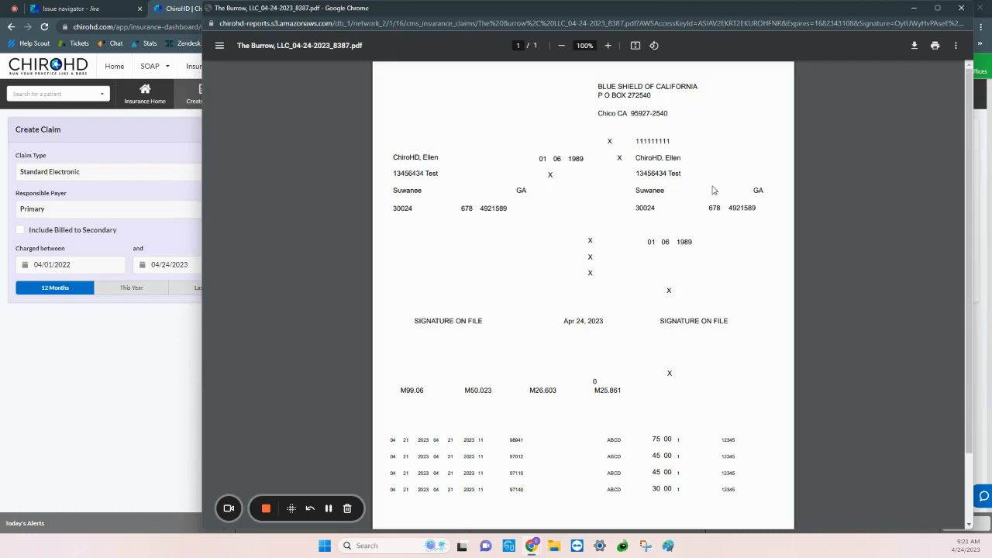
click(958, 10)
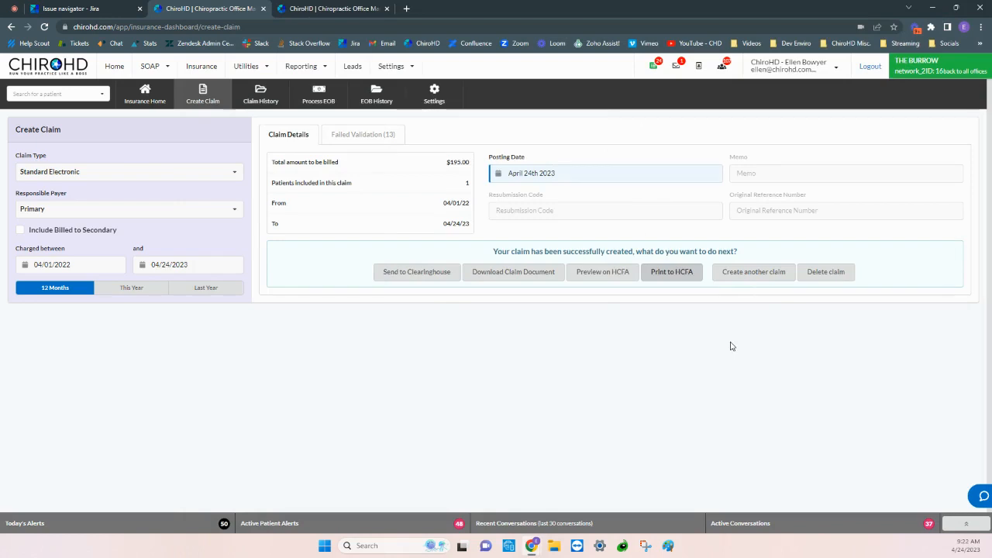
In the claim history, view the paper claim of the April 24, 2023 9:21 AM BLUE SHIELD OF CALIFORNIA claim and show its print options.
click(261, 98)
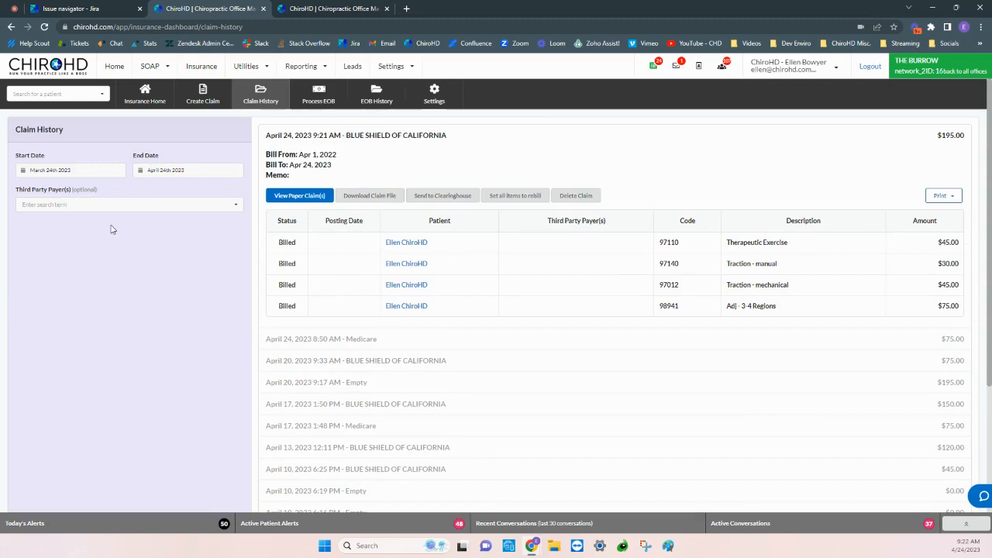
click(303, 200)
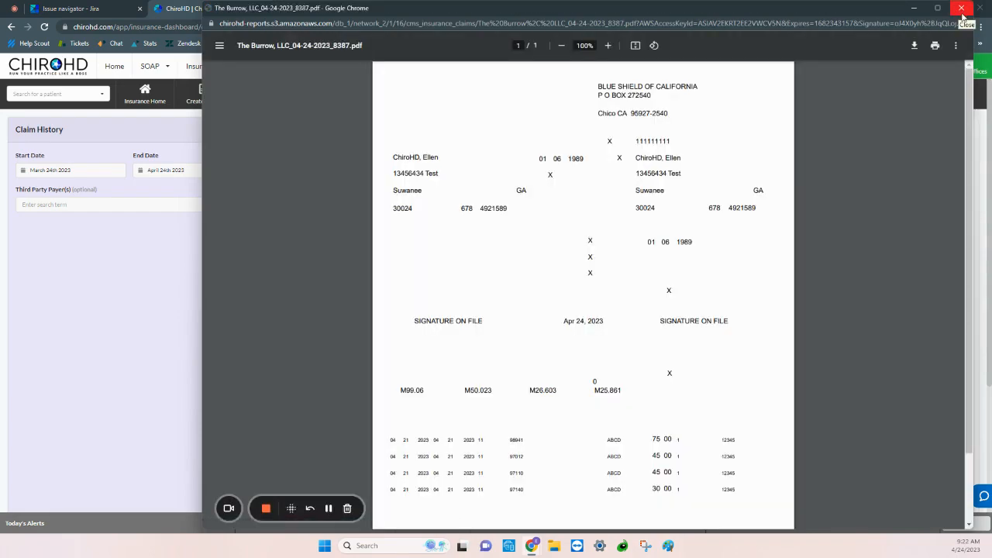
click(962, 8)
click(941, 196)
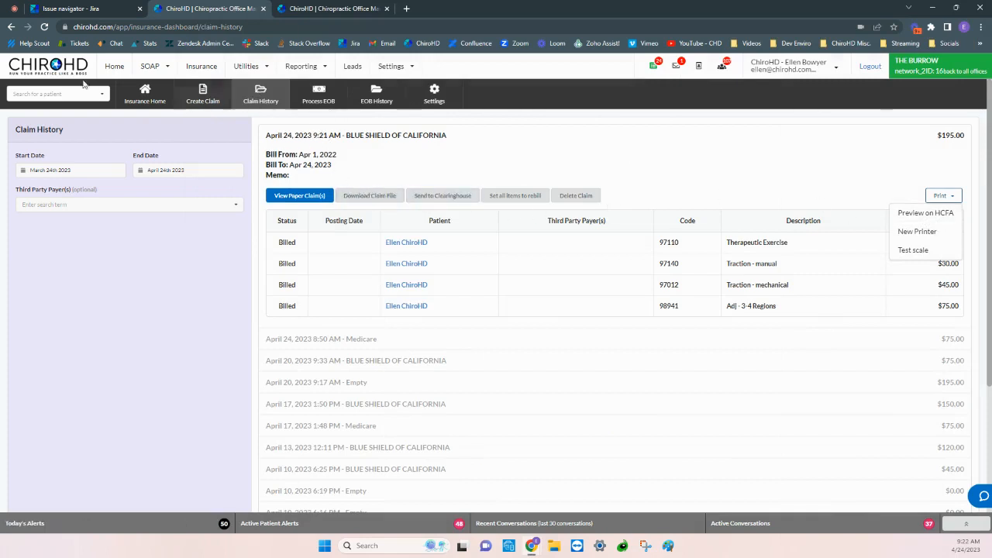
Return to the calendar and open the bill history in the transactions of the patient scheduled at 10:00.
click(114, 67)
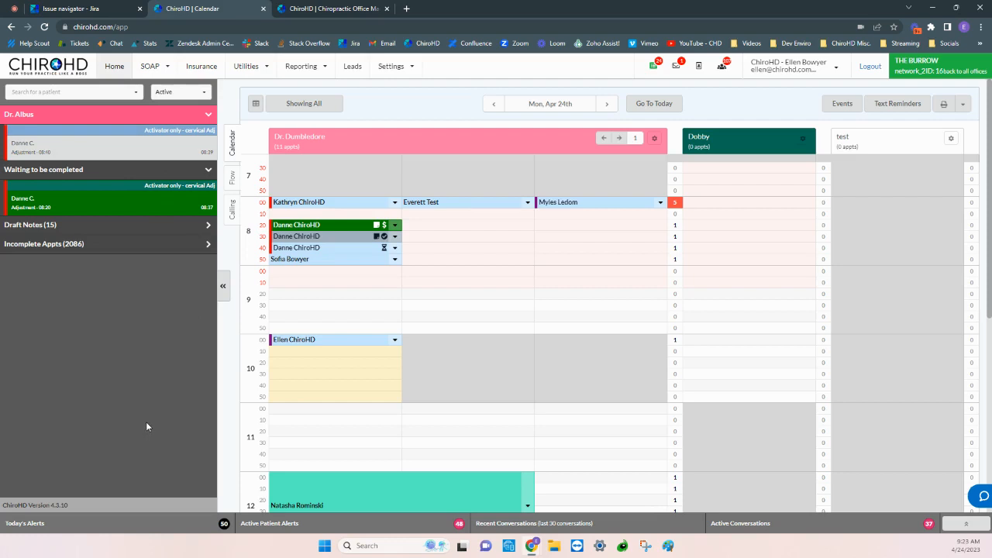
mouse_move(284, 343)
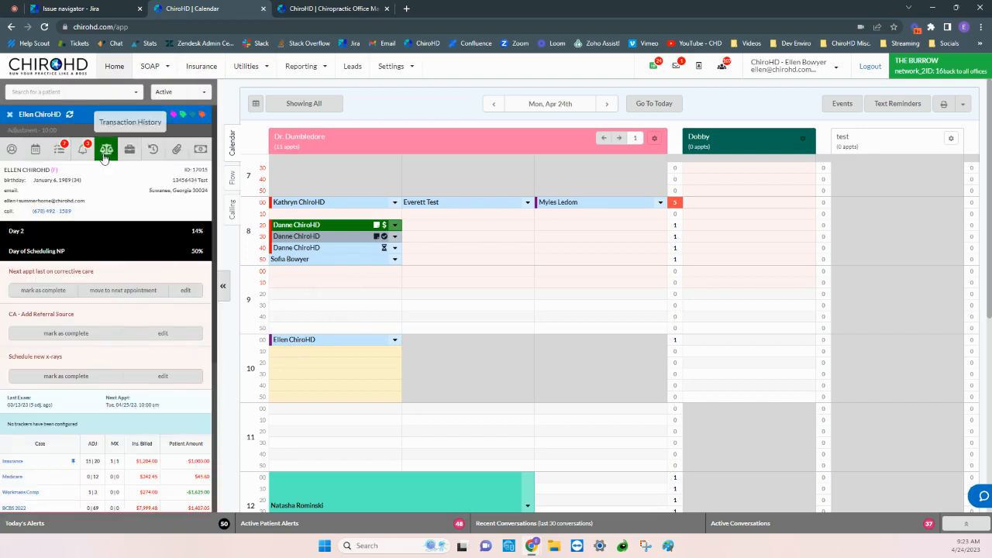
click(107, 151)
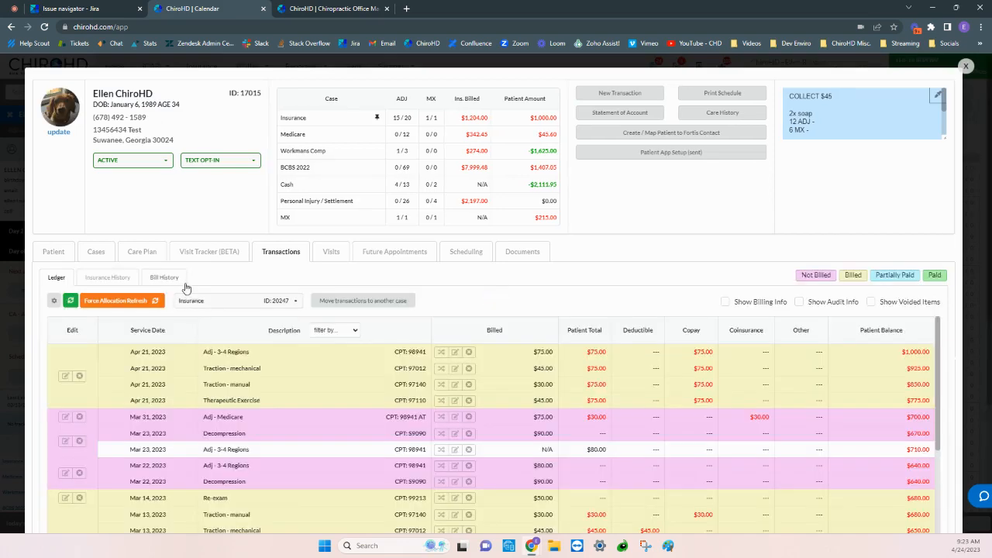
click(172, 279)
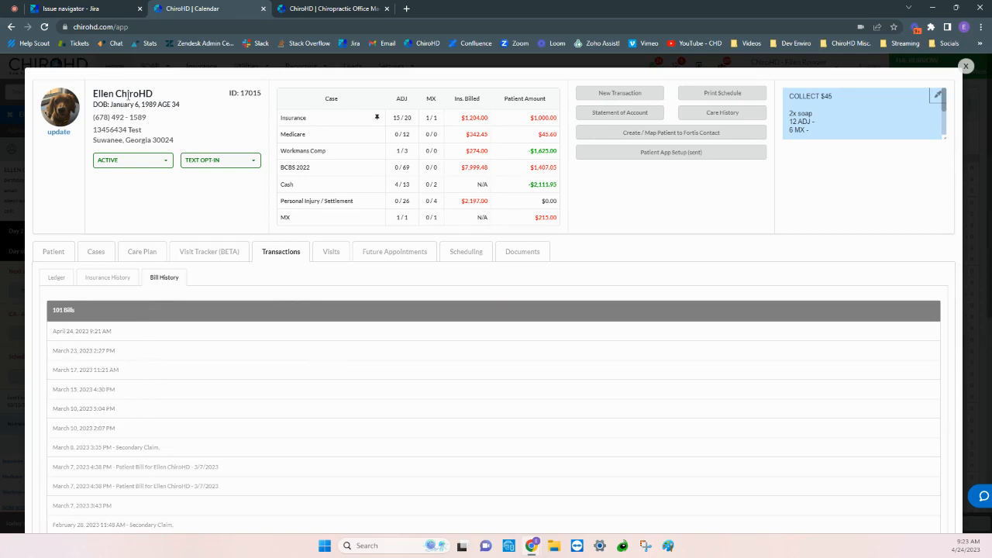
Expand and collapse the April 24, 2023 9:21 AM bill and the March 8, 2023 3:35 PM secondary claim.
scroll(186, 372, down, 2)
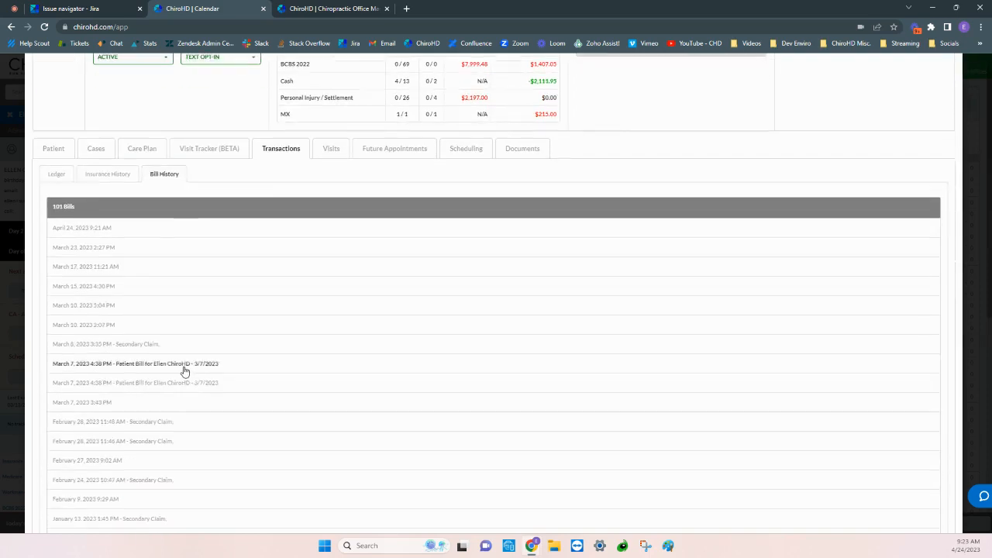
click(154, 235)
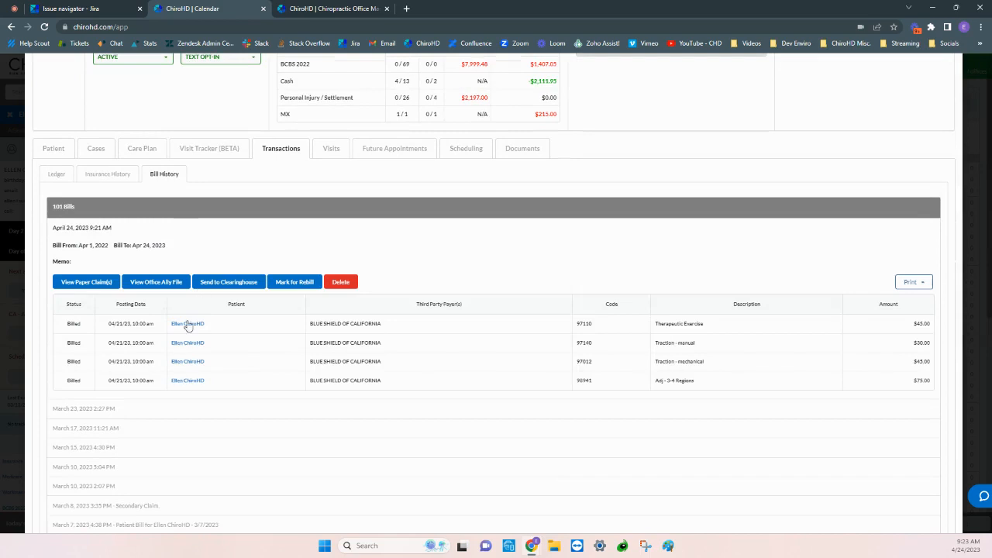
click(131, 236)
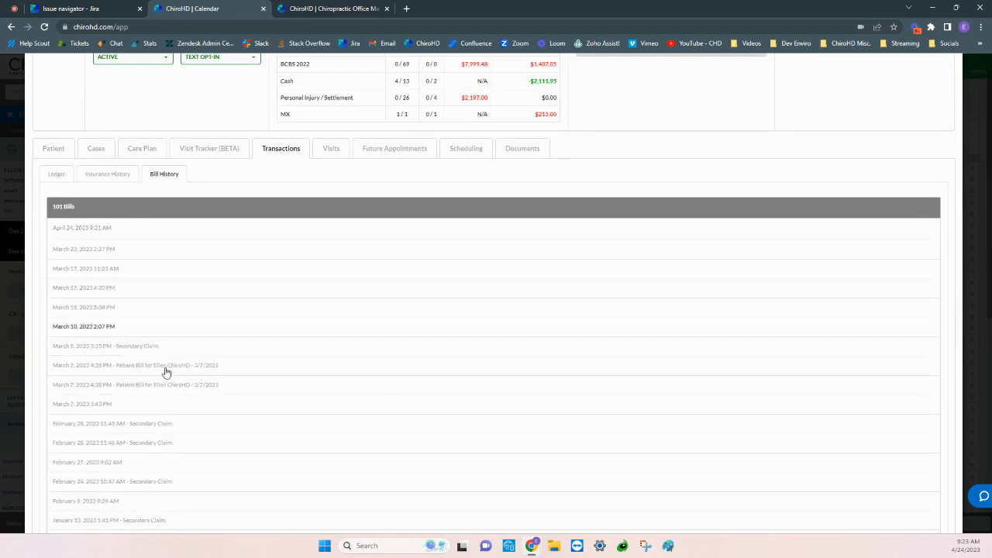
click(178, 346)
click(178, 346)
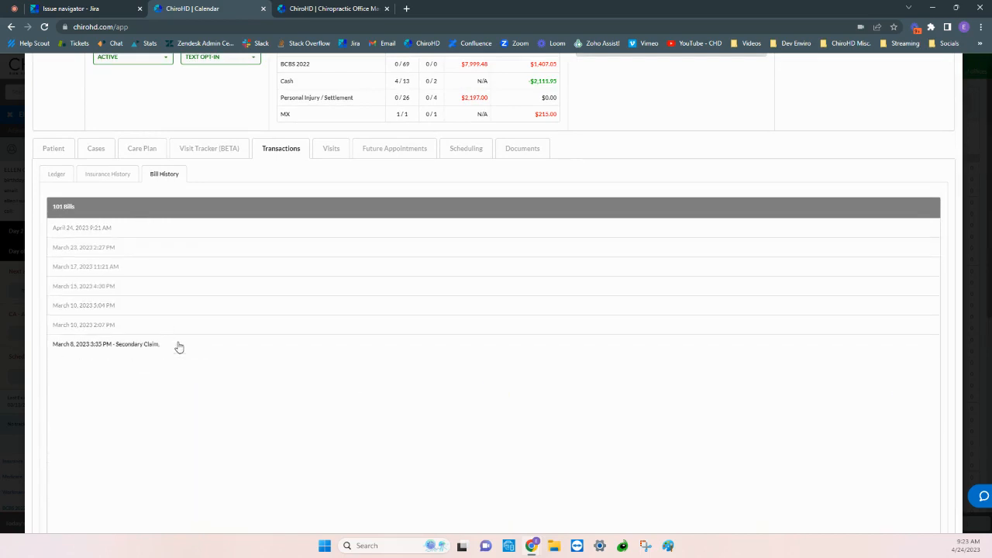
Examine the billed line items and patients in the March 15, 2023 4:30 PM bill, collapsing it again.
click(173, 294)
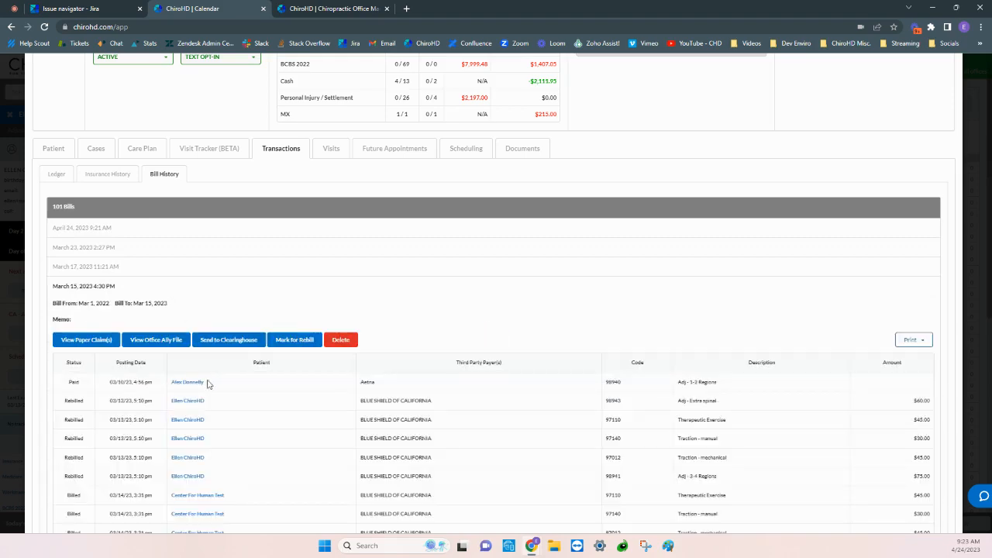
scroll(207, 384, down, 2)
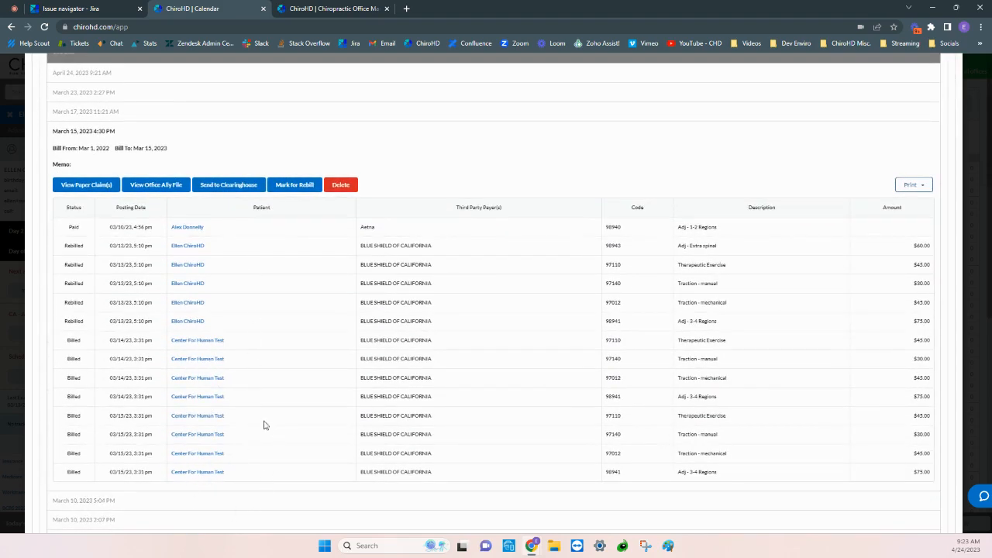
scroll(186, 245, up, 2)
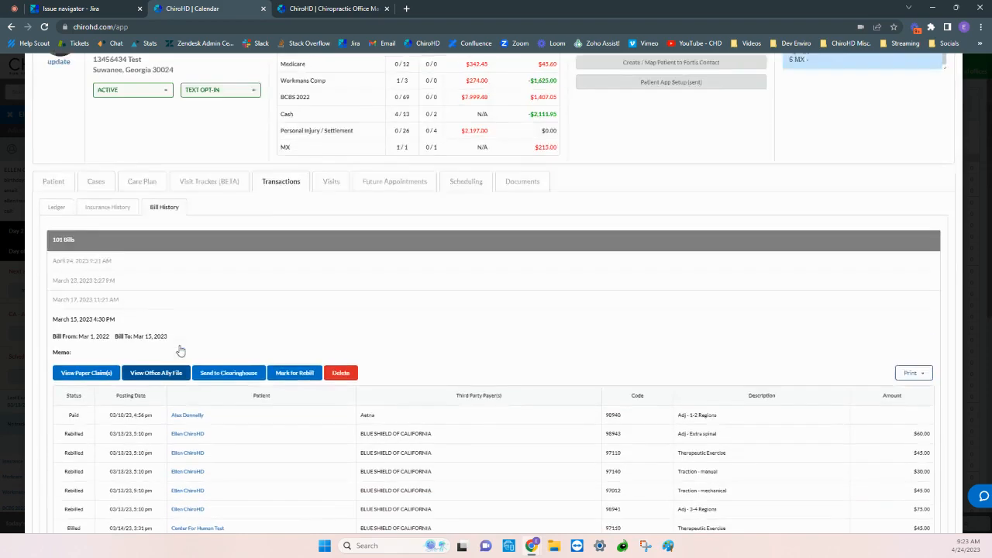
scroll(180, 351, up, 1)
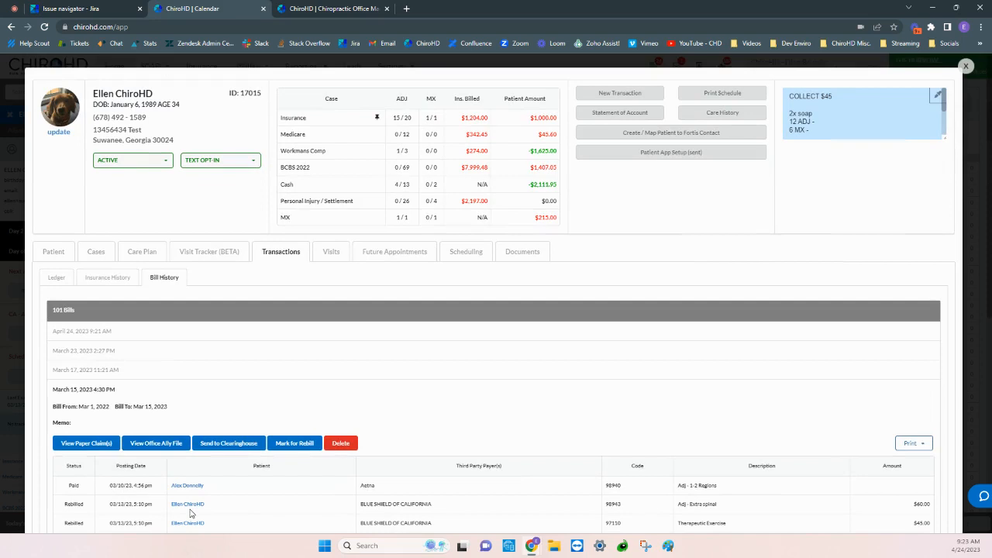
click(133, 389)
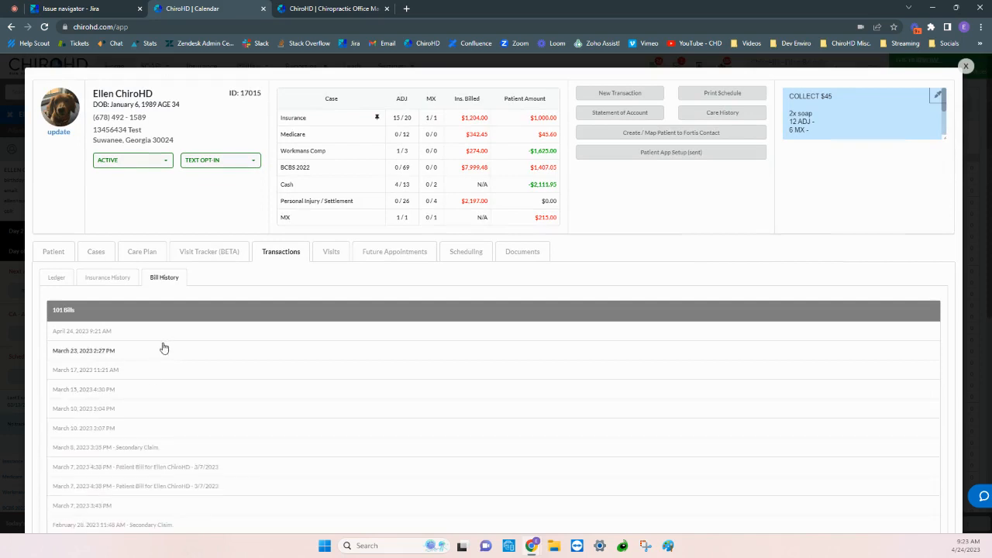
Expand the April 24, 2023 9:21 AM bill and view its paper claim, closing the document again.
click(160, 335)
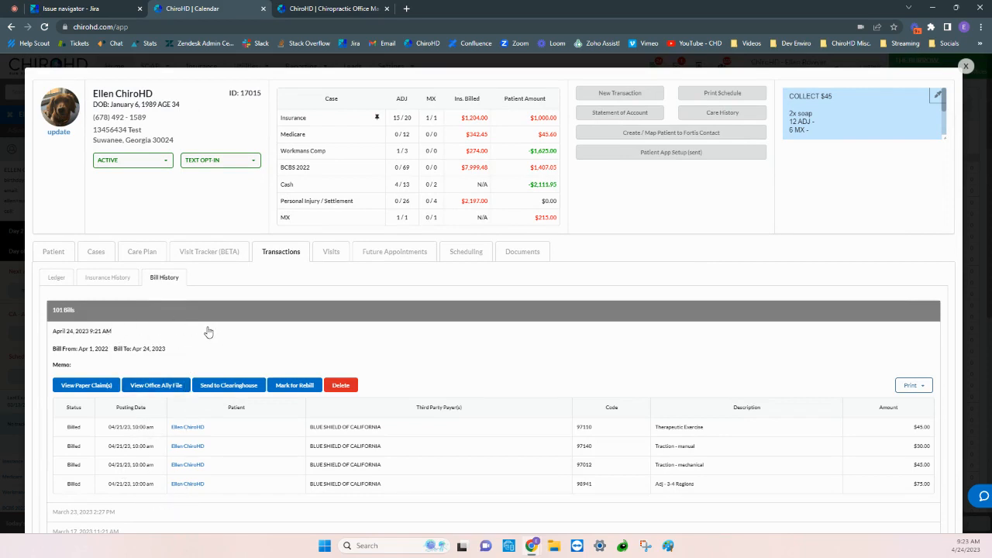
click(86, 386)
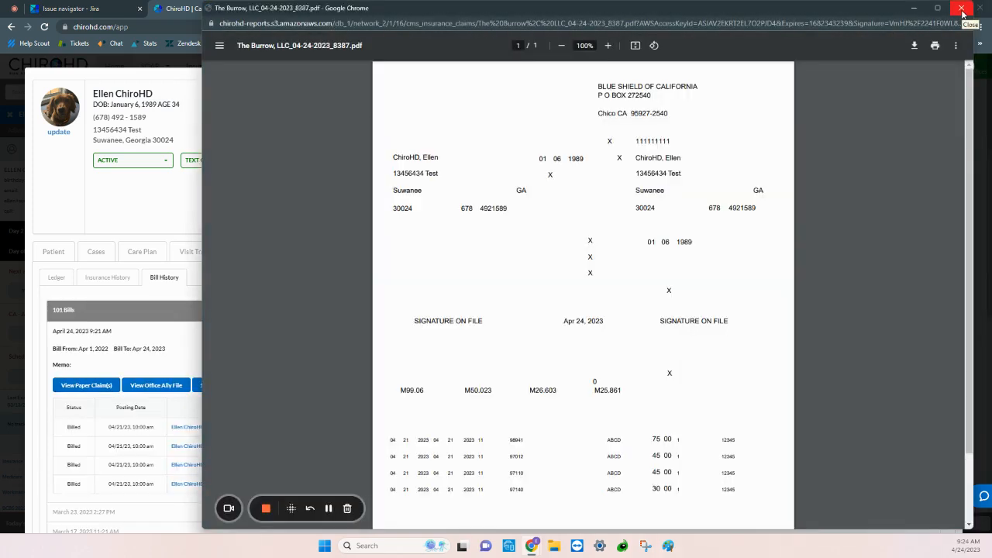
click(961, 9)
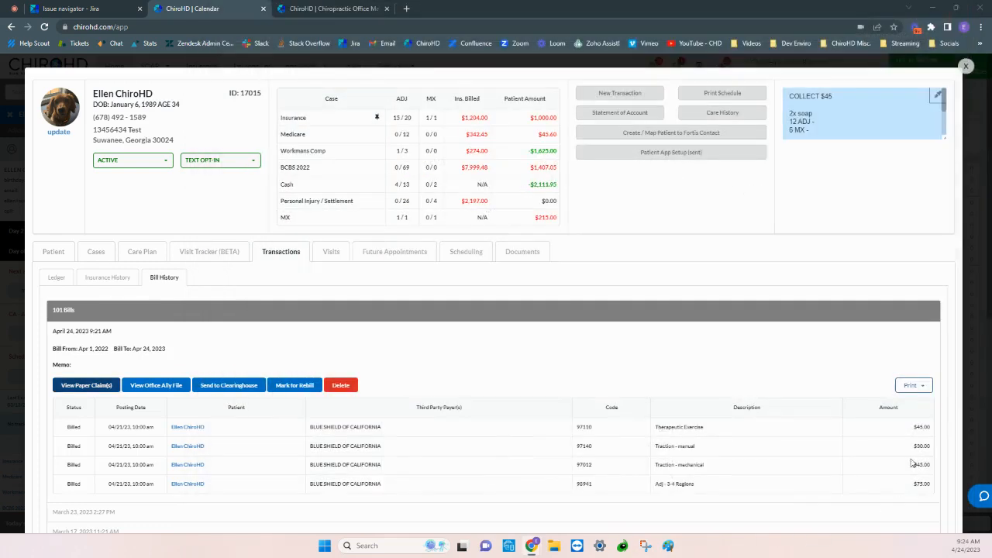
Preview the expanded April 24, 2023 bill on the HCFA form and close the preview.
click(927, 385)
click(927, 403)
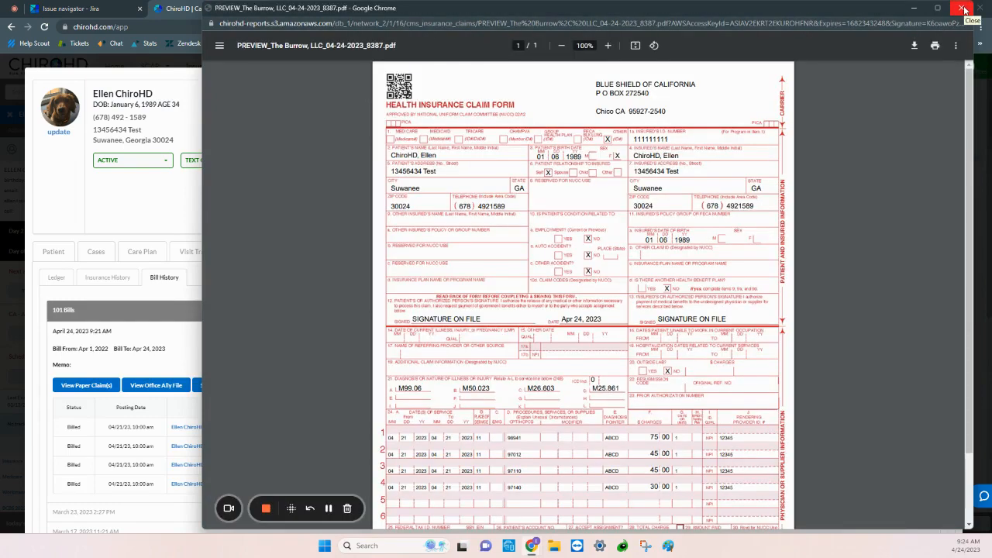
click(961, 9)
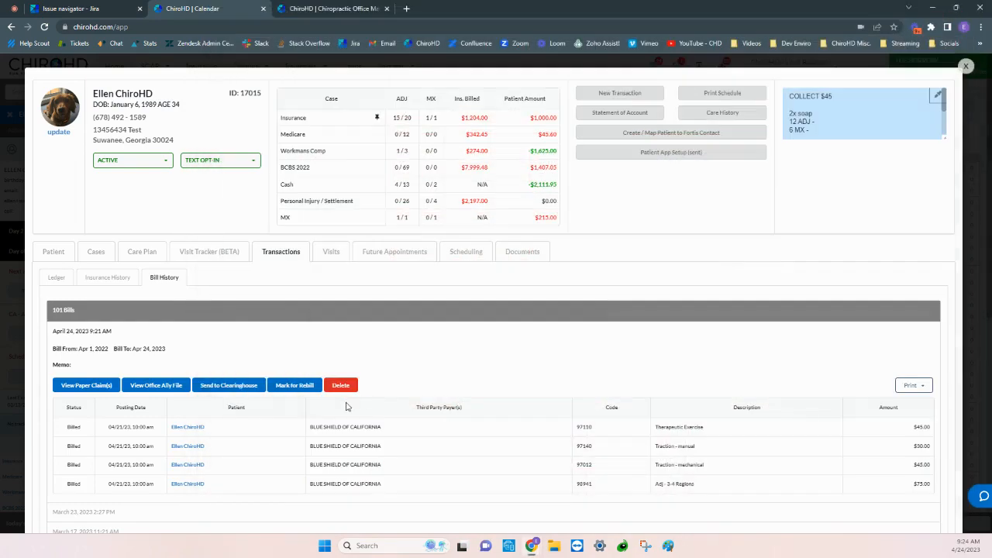
Close the patient record and open the claim history from the insurance dashboard.
click(964, 68)
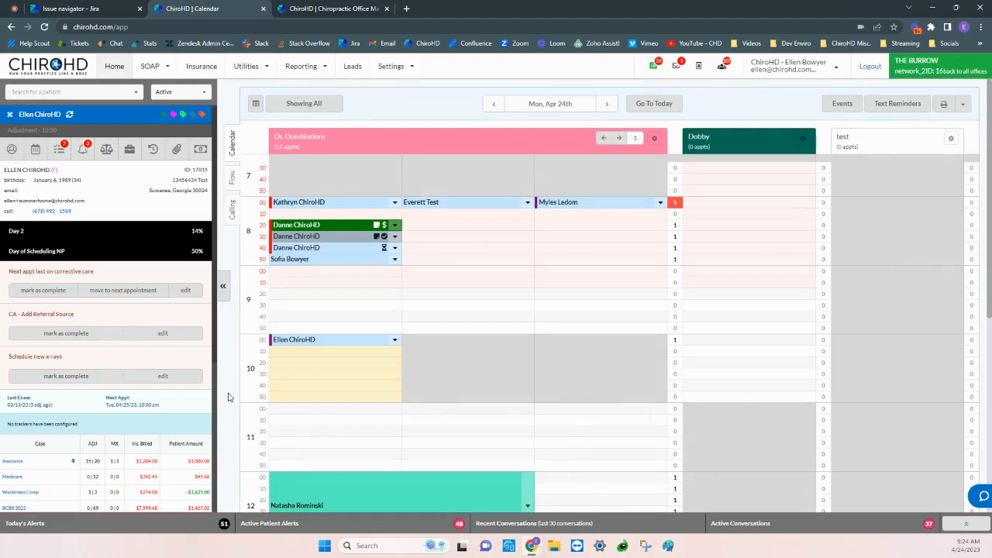
click(189, 67)
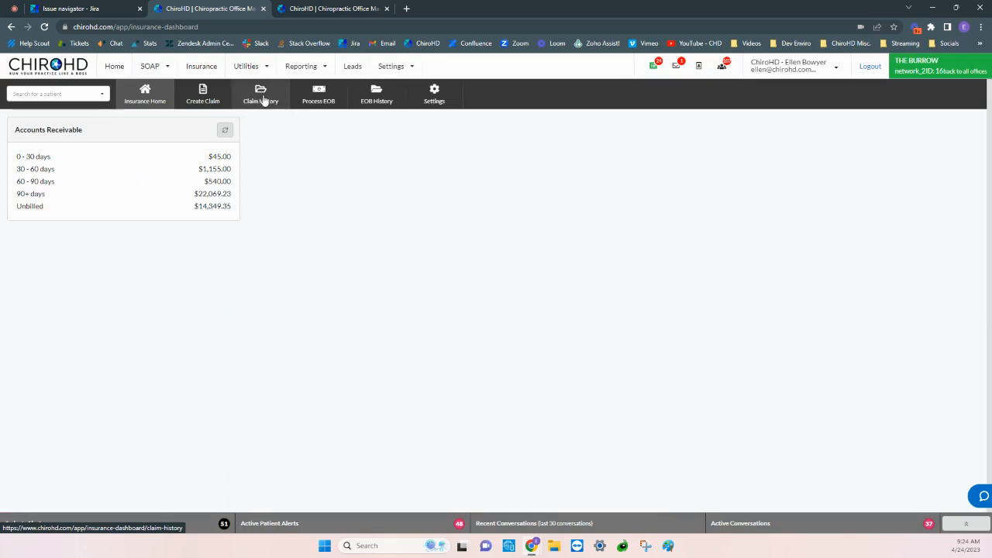
click(263, 100)
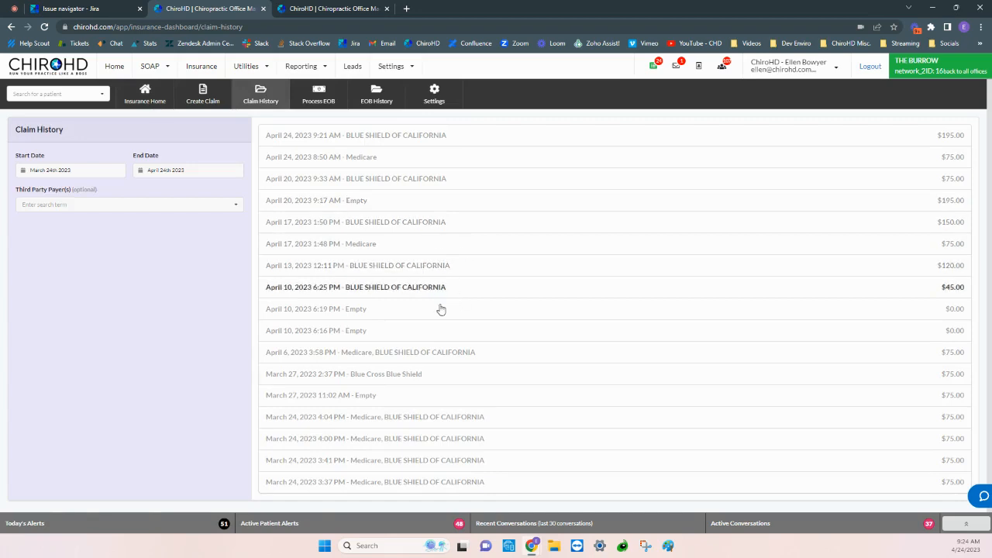
Go back to the calendar and reopen the bill history of the patient scheduled at 10:00.
click(109, 66)
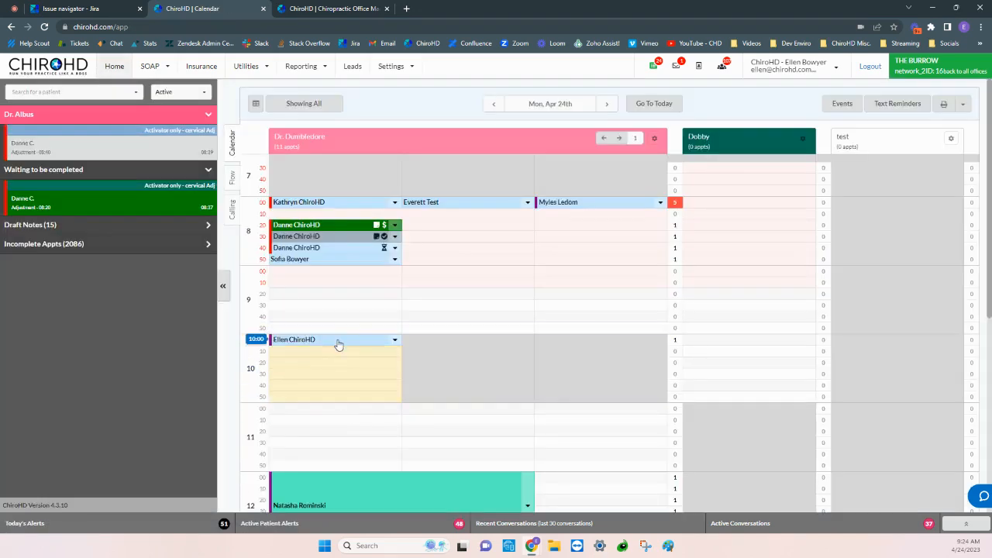
click(338, 343)
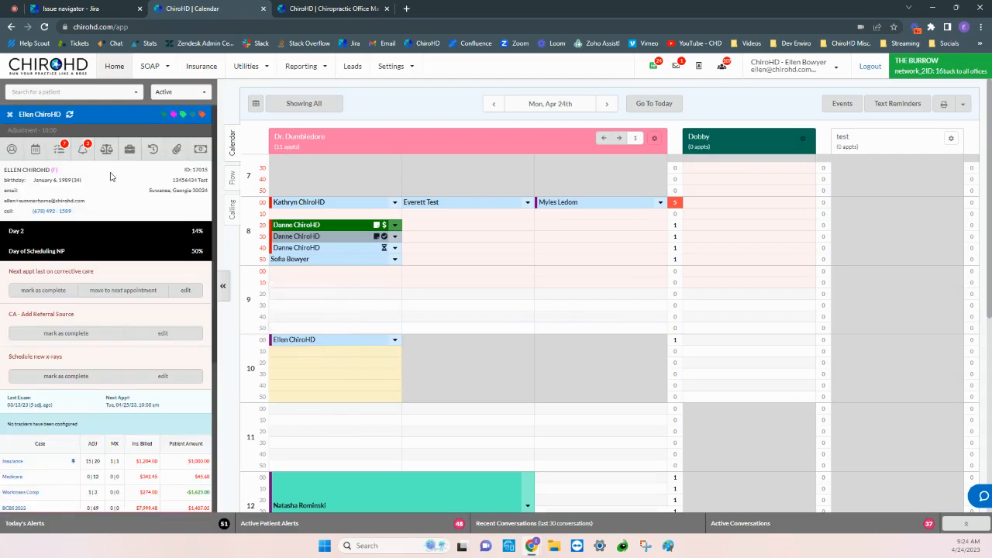
click(106, 149)
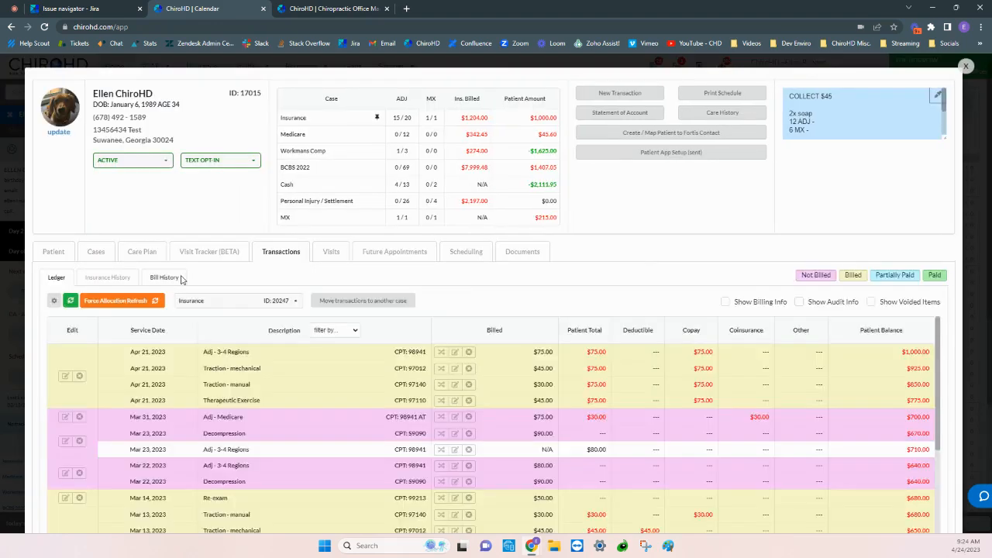
click(164, 277)
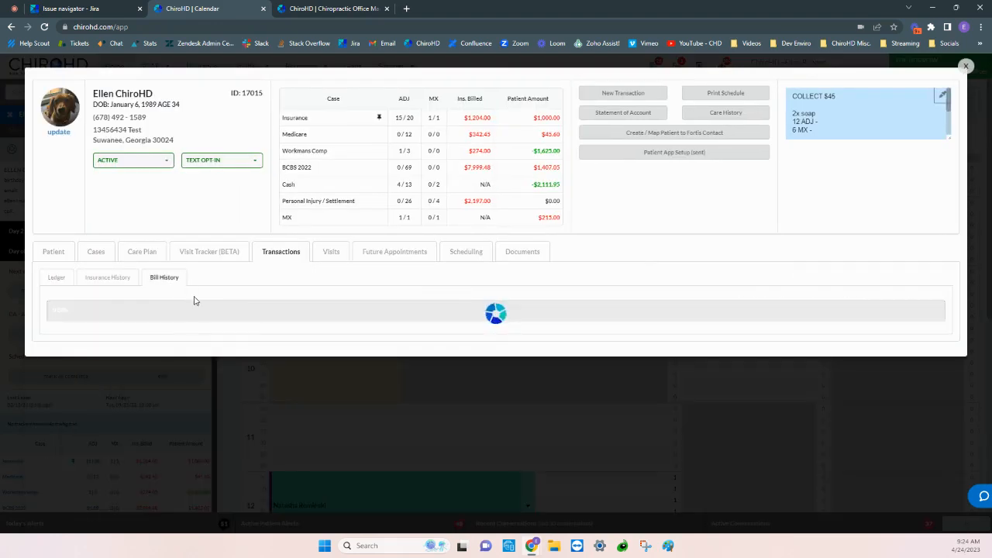